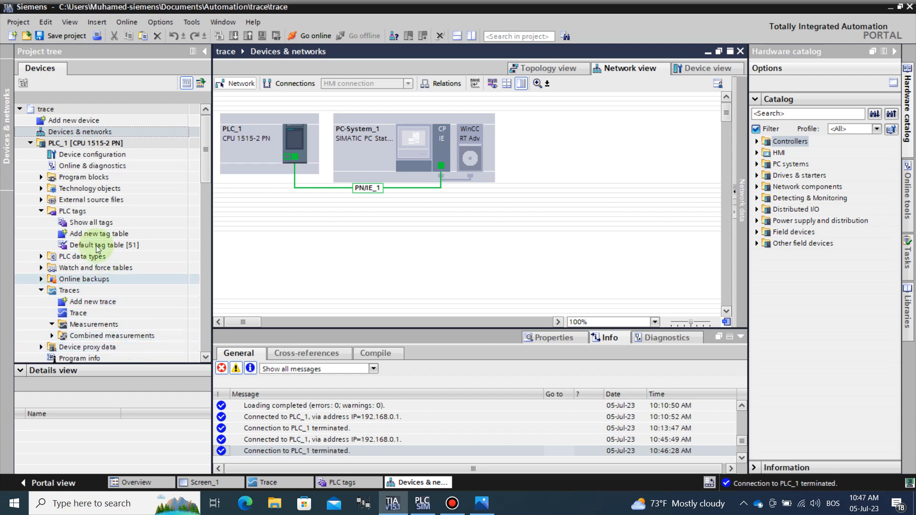
Step: Review all tags of PLC_1 and compare them with the signals configured in the existing trace
double_click(106, 223)
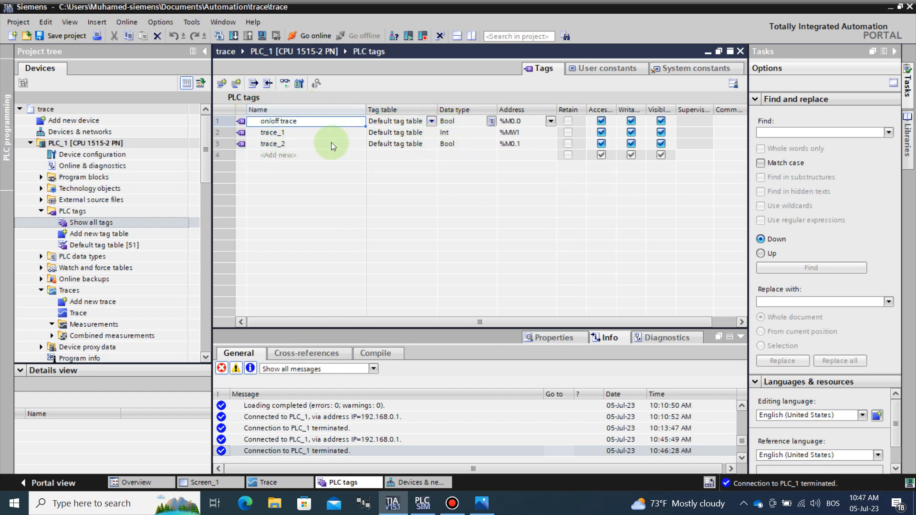
double_click(75, 314)
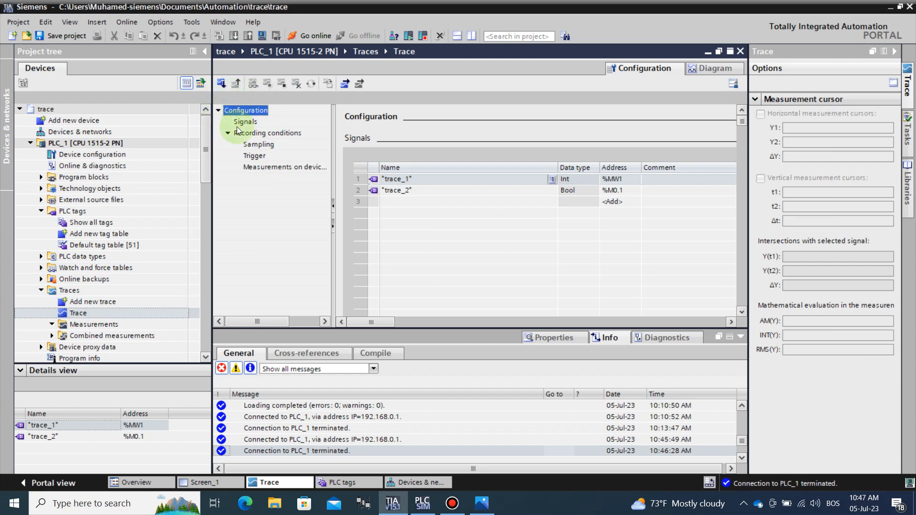
click(251, 123)
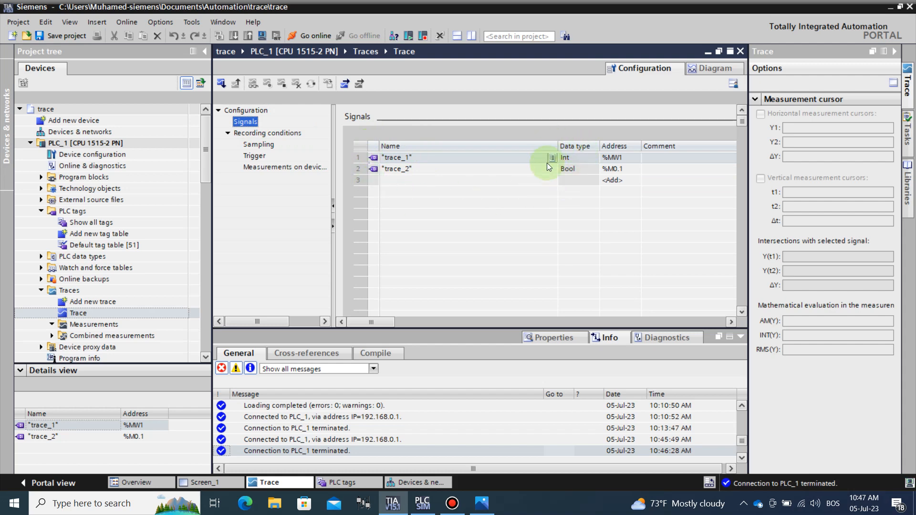
click(360, 481)
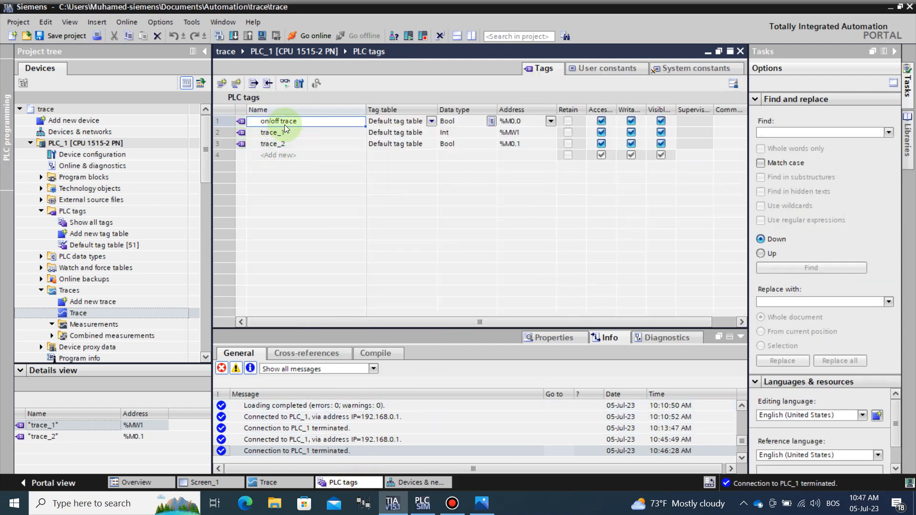
click(270, 484)
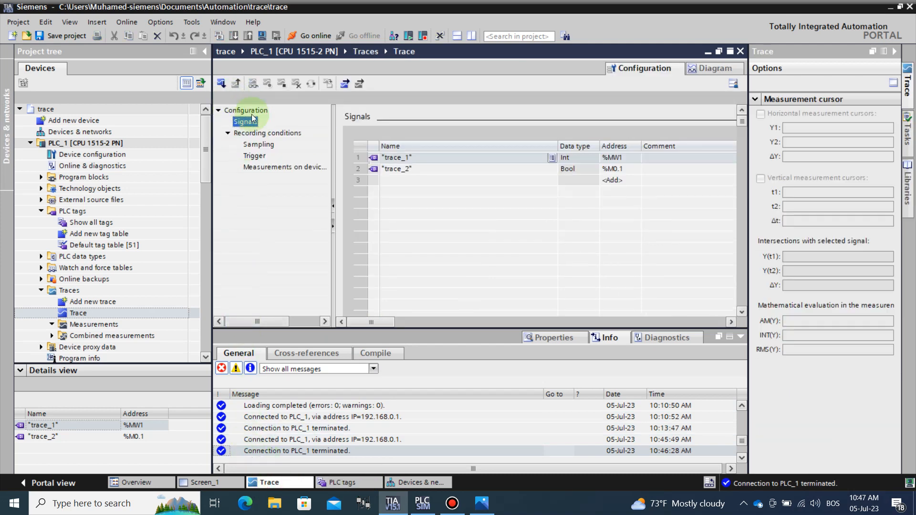
Step: Set the trace sampling to record every 1 cycle using the maximum recording duration
click(262, 133)
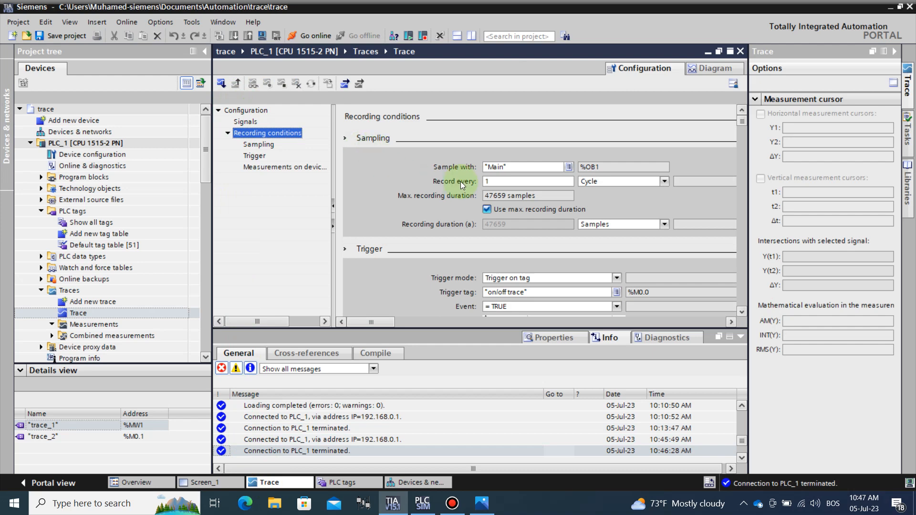
click(261, 145)
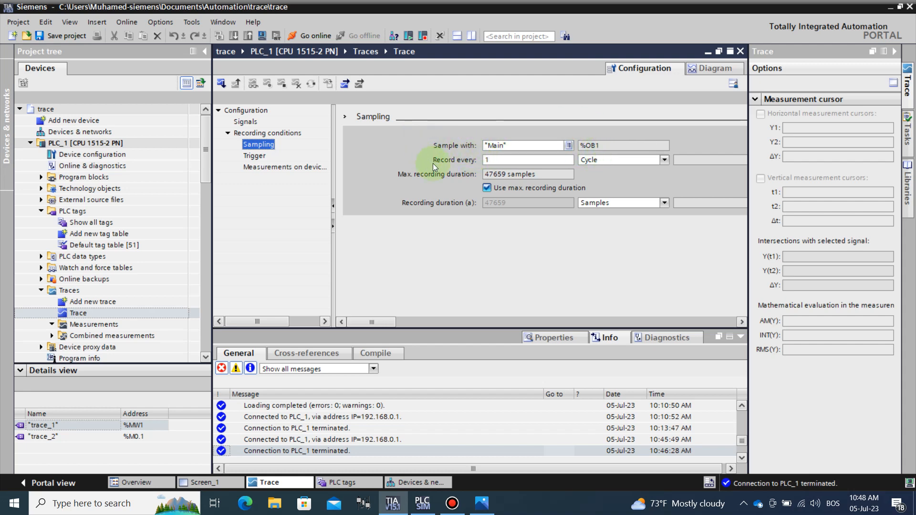
click(496, 161)
text(1)
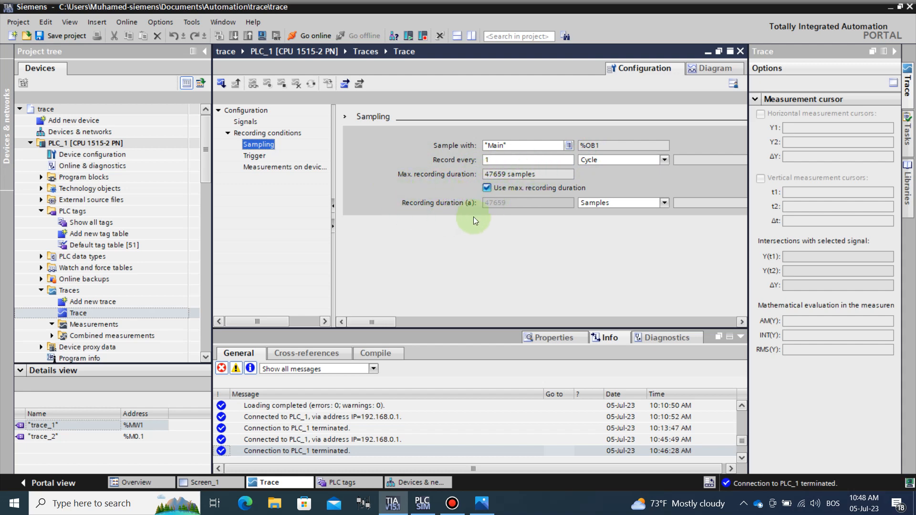
click(487, 187)
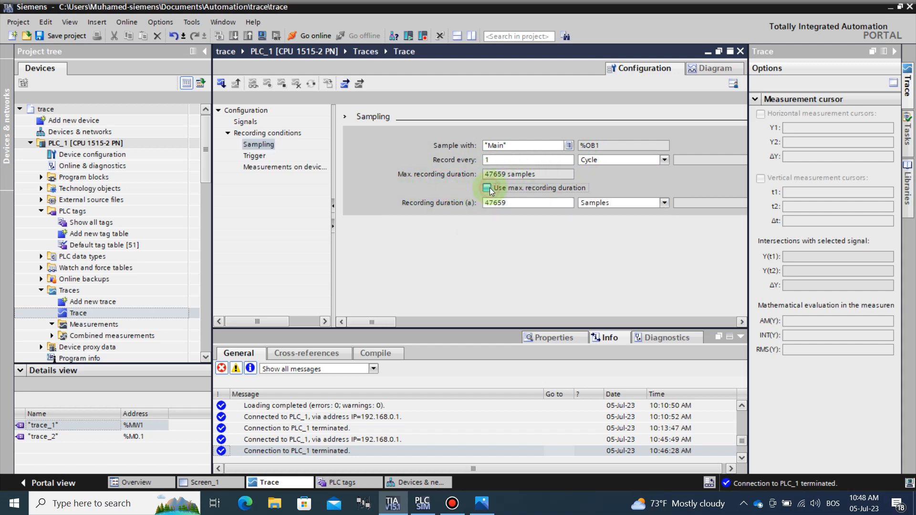
click(488, 187)
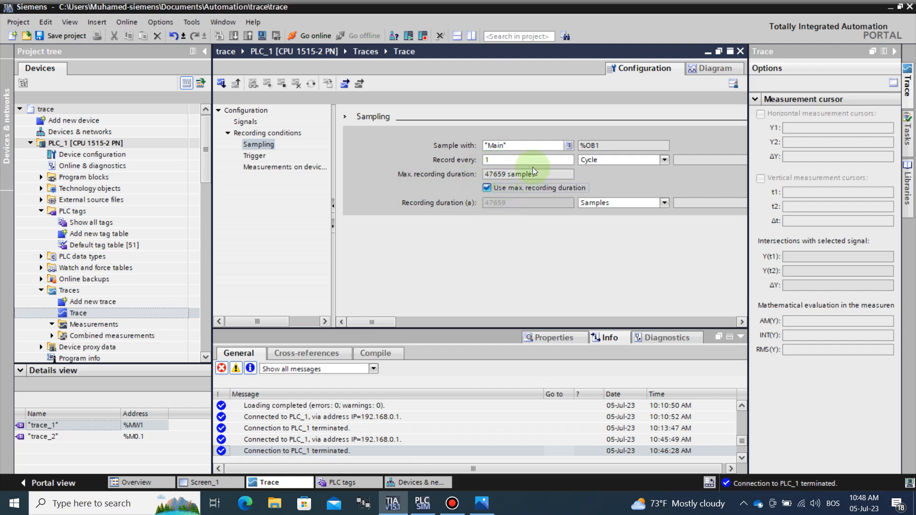
Step: Set the trace's trigger mode to Trigger on tag and its event to = TRUE, checking the trigger tag in the PLC tags
click(254, 155)
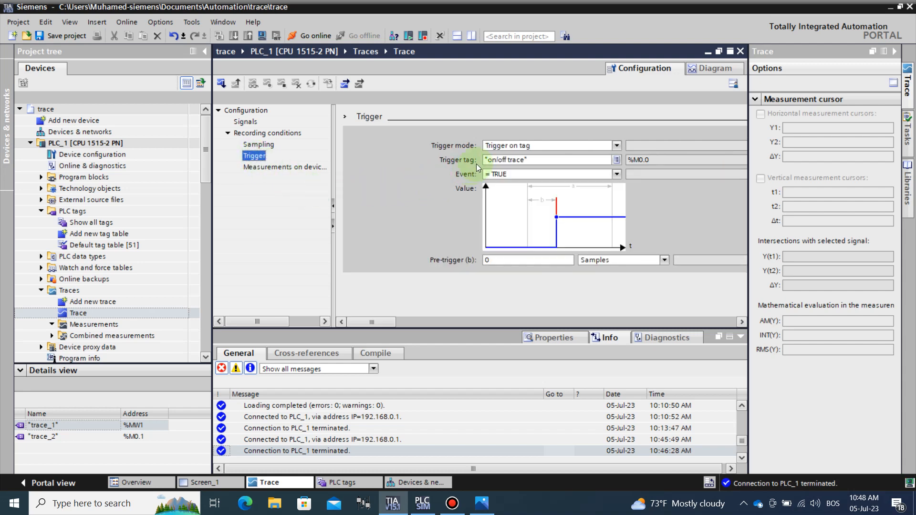
click(617, 146)
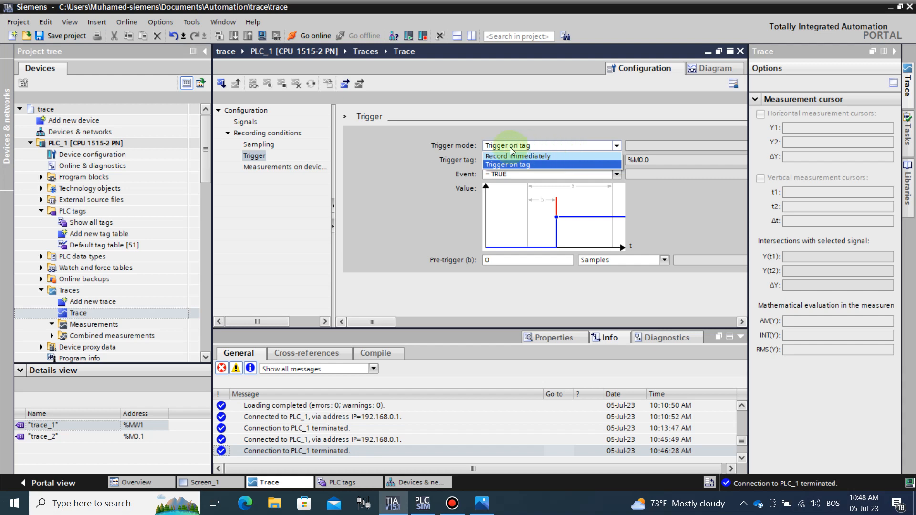
click(528, 164)
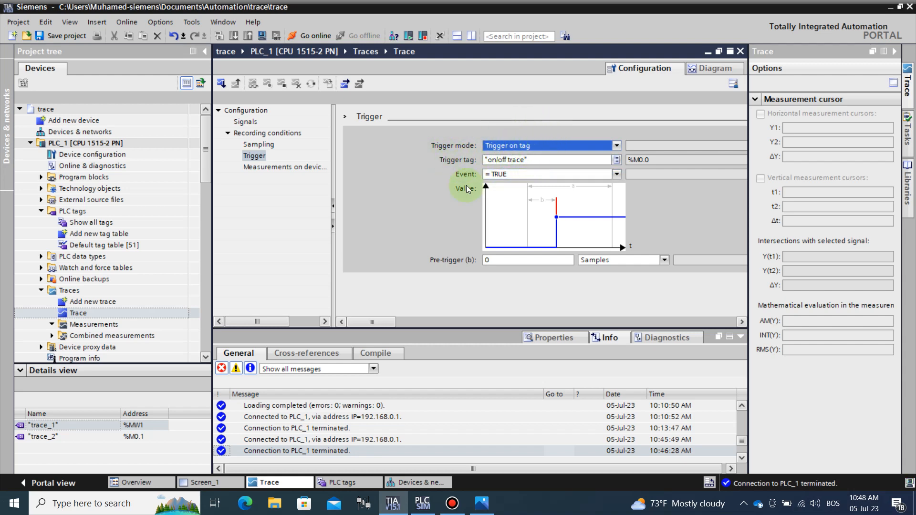
click(354, 483)
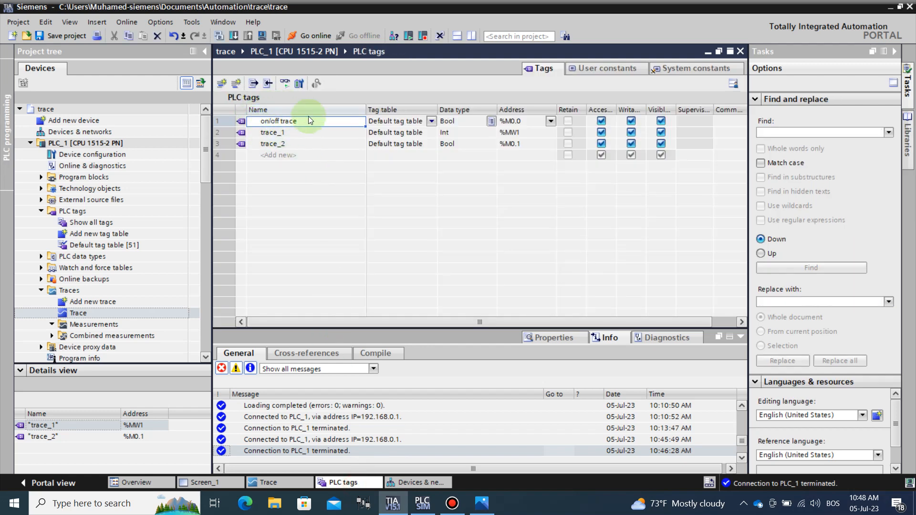
click(292, 481)
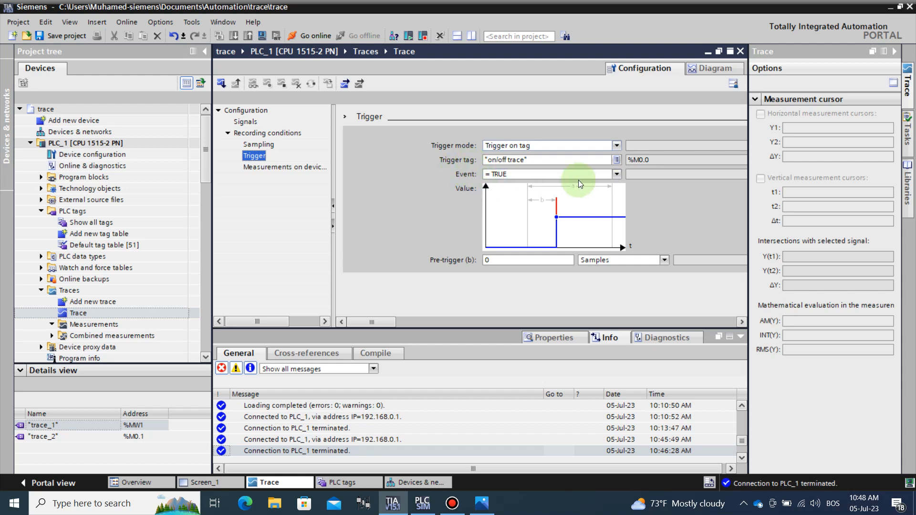
click(617, 175)
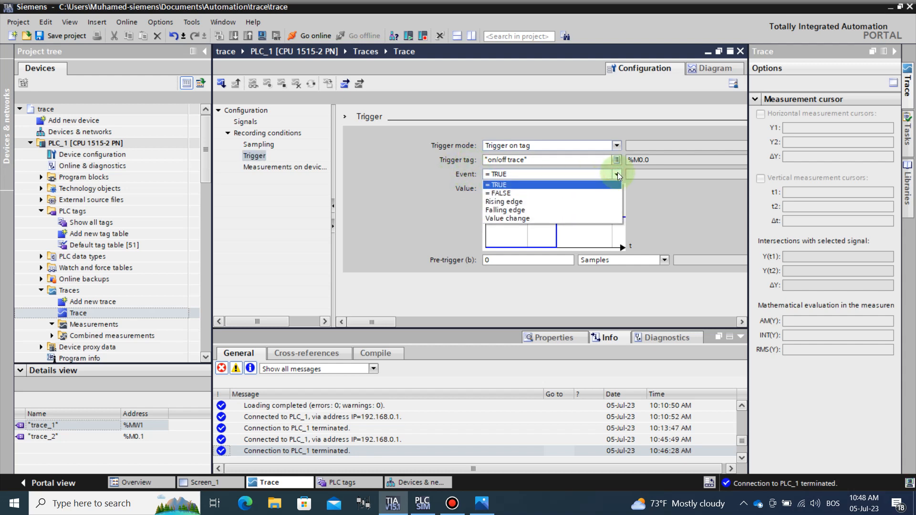
click(545, 184)
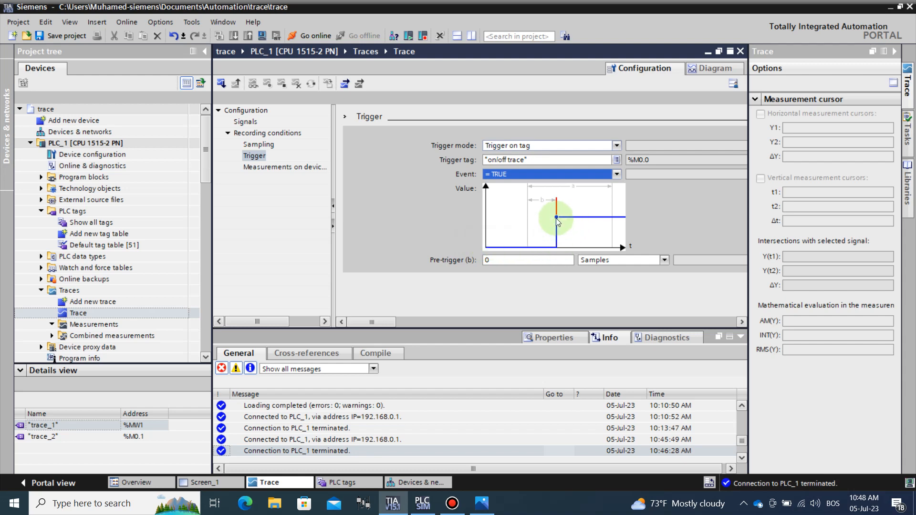
Step: Try the trigger events = FALSE and Rising edge, and return the event to = TRUE
click(525, 175)
click(529, 192)
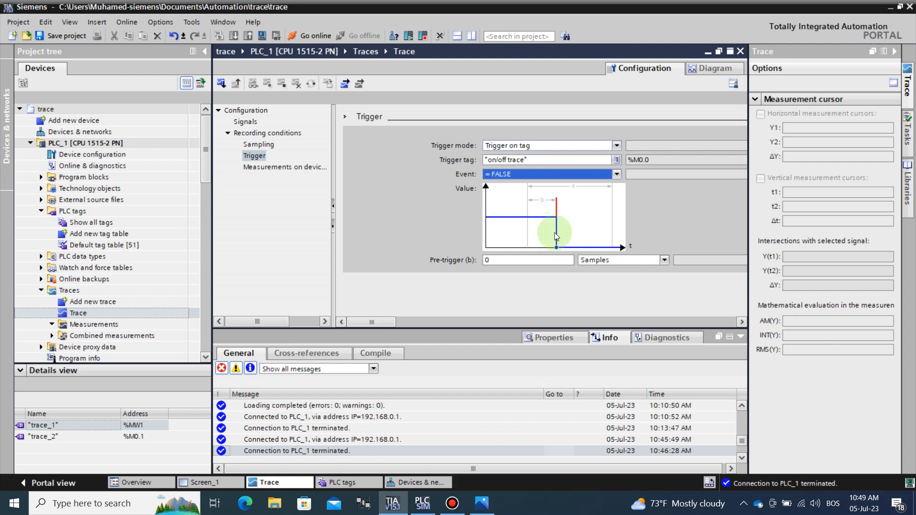
click(563, 174)
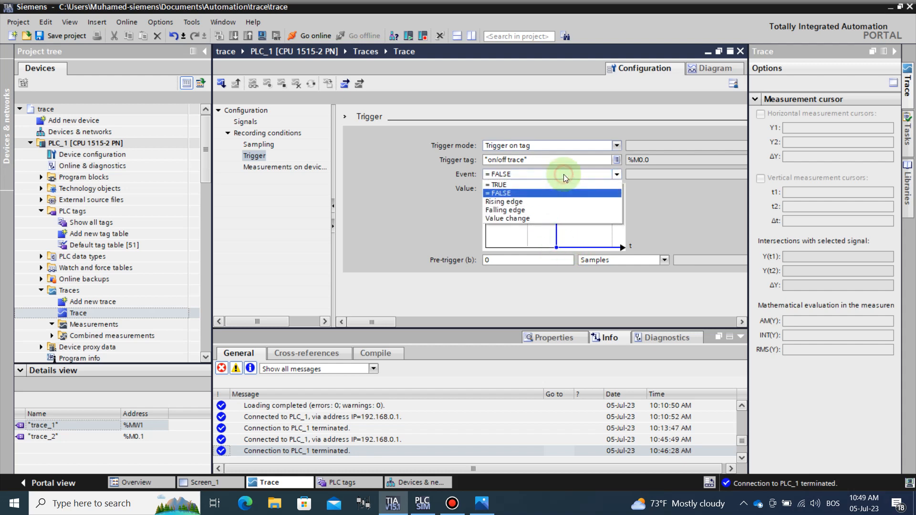
click(556, 201)
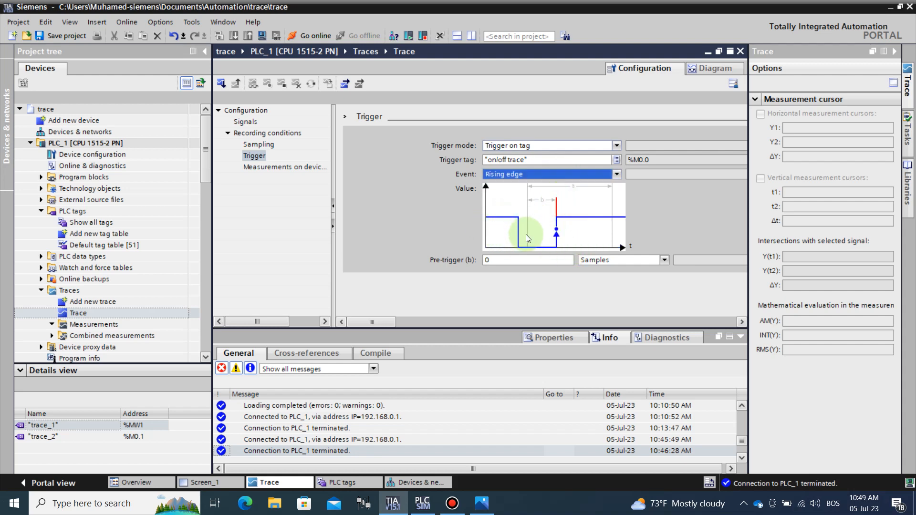
click(618, 175)
click(589, 184)
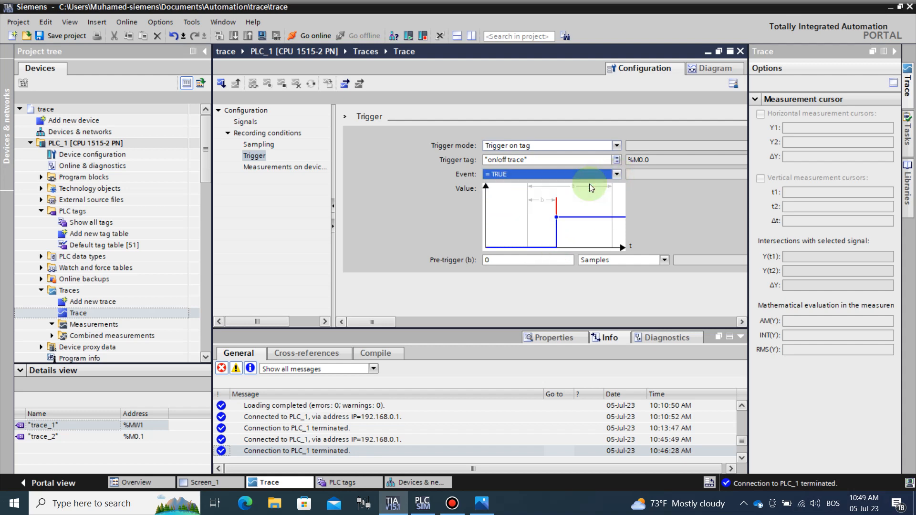
click(667, 212)
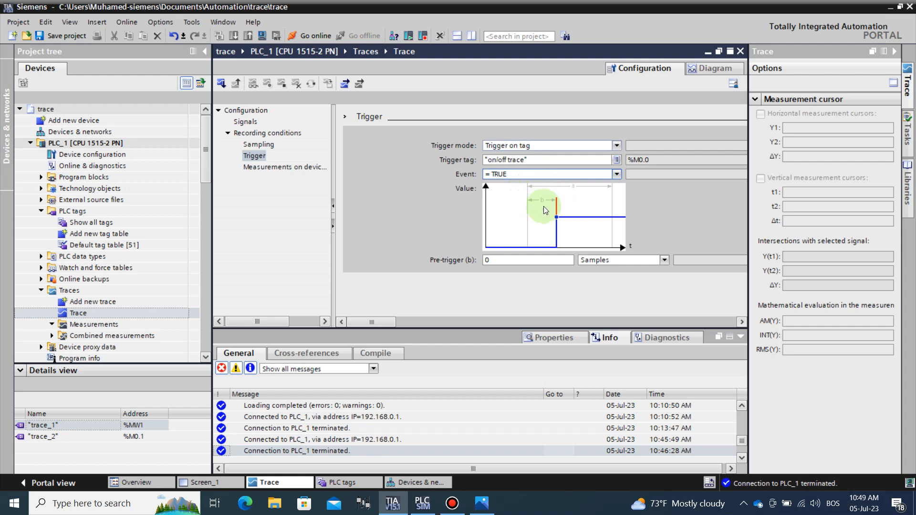
Step: Try a pre-trigger of 1000 samples and reset it to 0
click(496, 260)
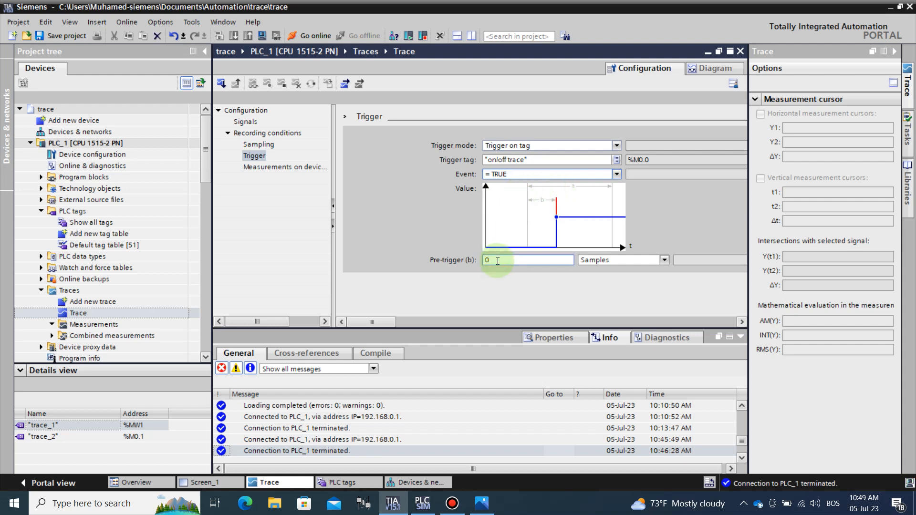
text(1000)
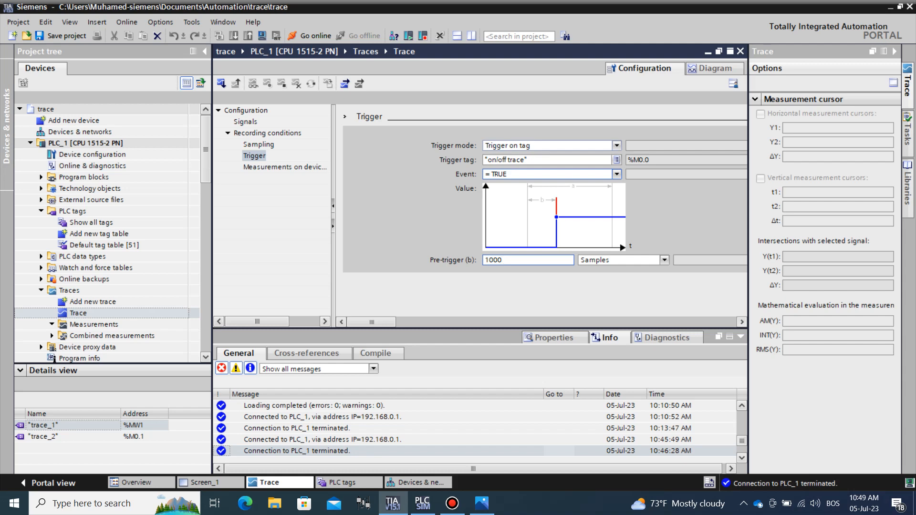
key(Return)
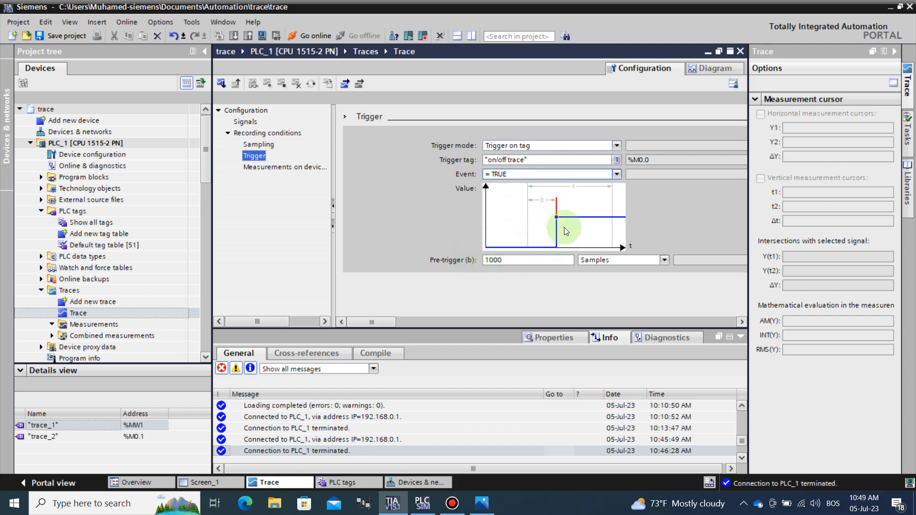
double_click(512, 261)
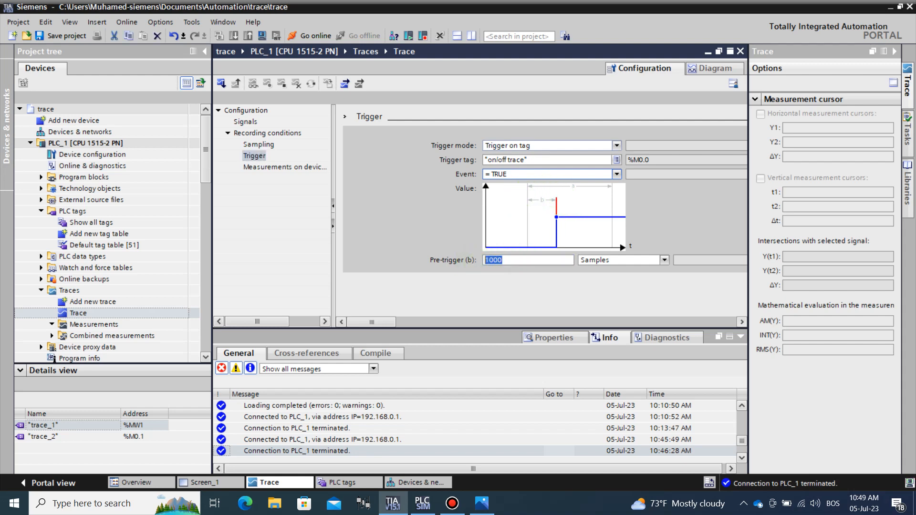
text(0)
key(Return)
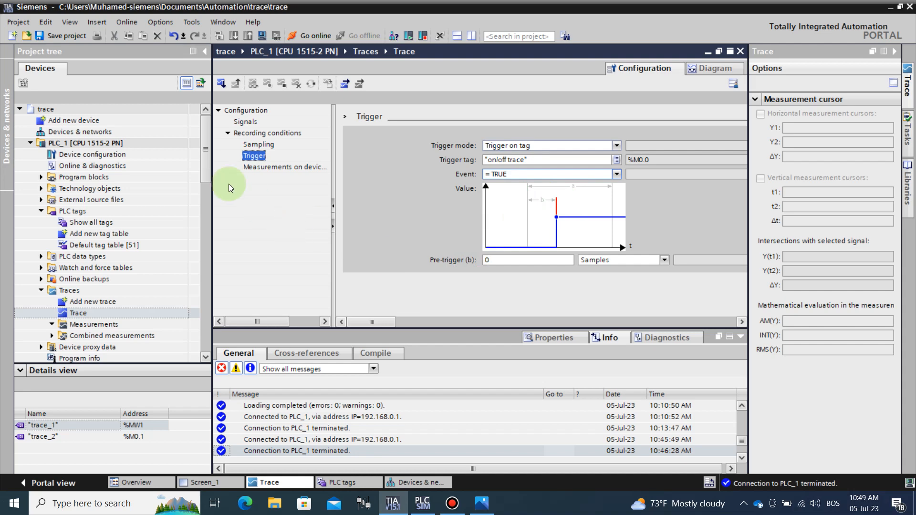
Step: Load PLC_1 into the simulated PLC and go online with the trace's diagram open
click(86, 143)
click(234, 36)
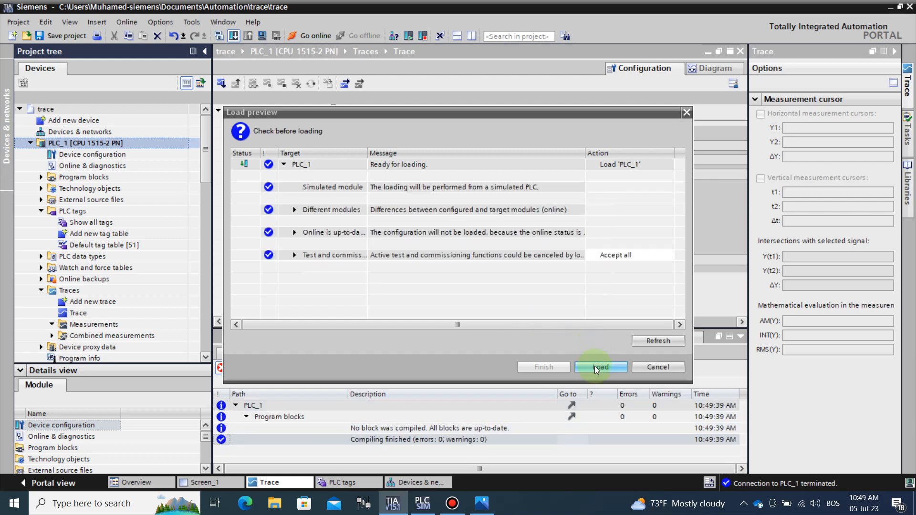
click(596, 366)
click(544, 366)
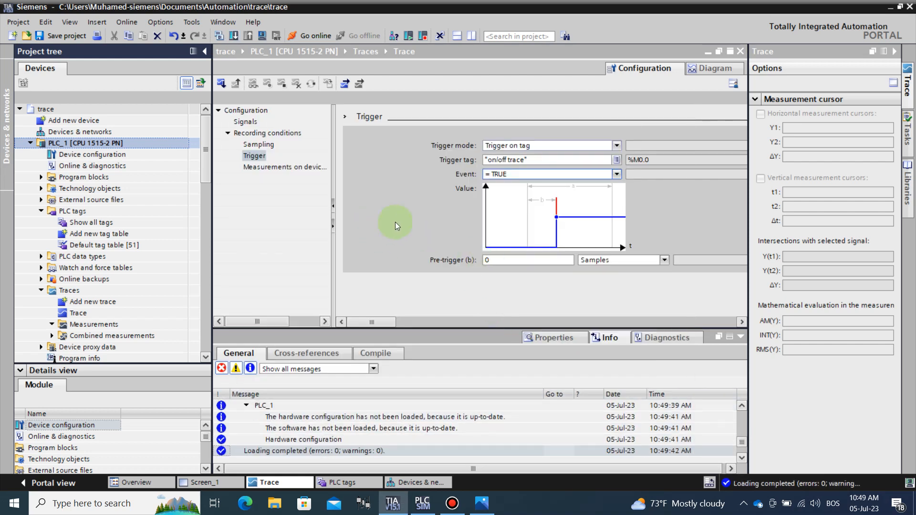
click(704, 66)
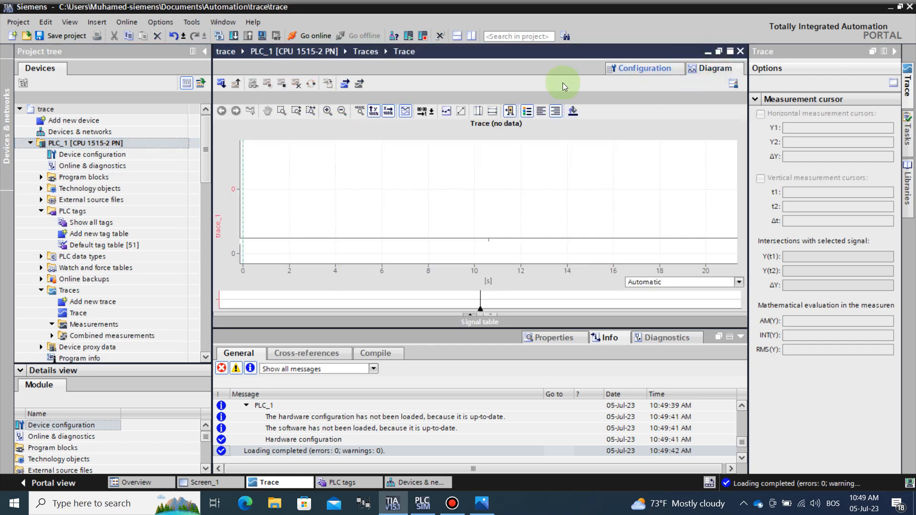
click(302, 36)
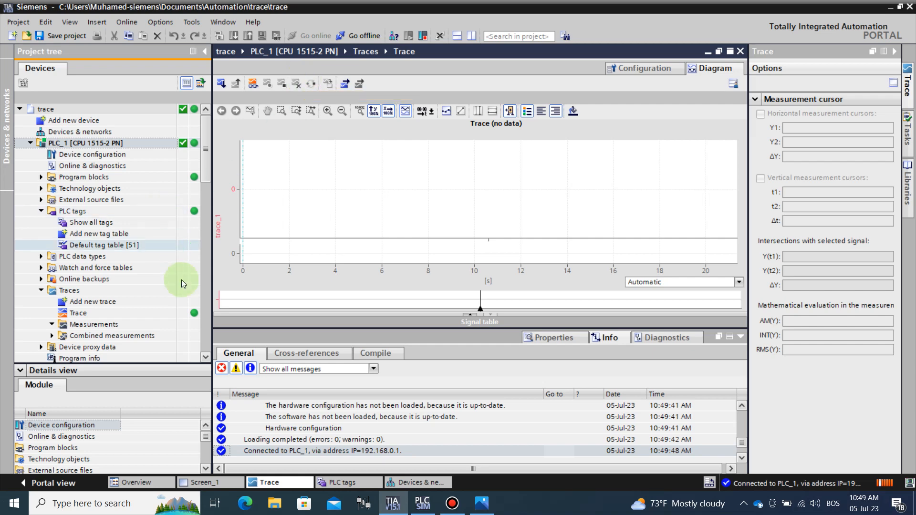
Step: Start the runtime simulation of HMI_RT_1 and shorten its window to uncover the project behind it
click(205, 311)
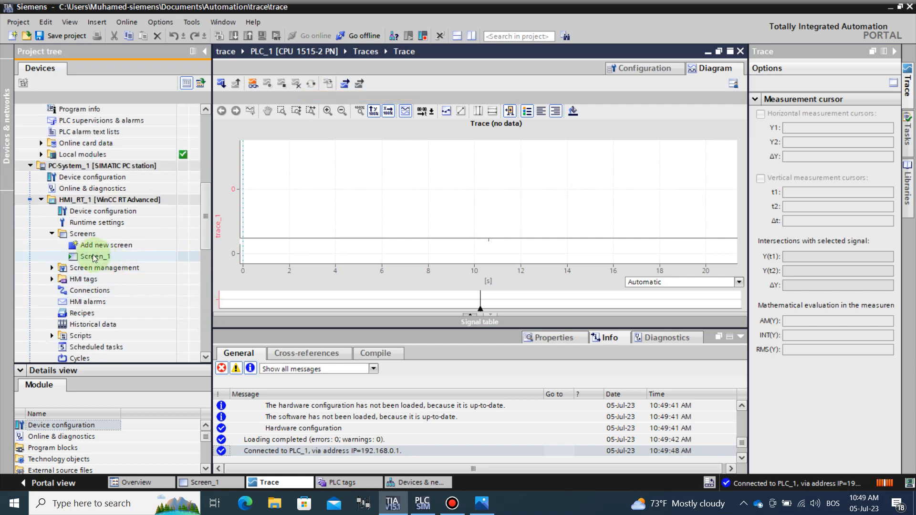
click(91, 202)
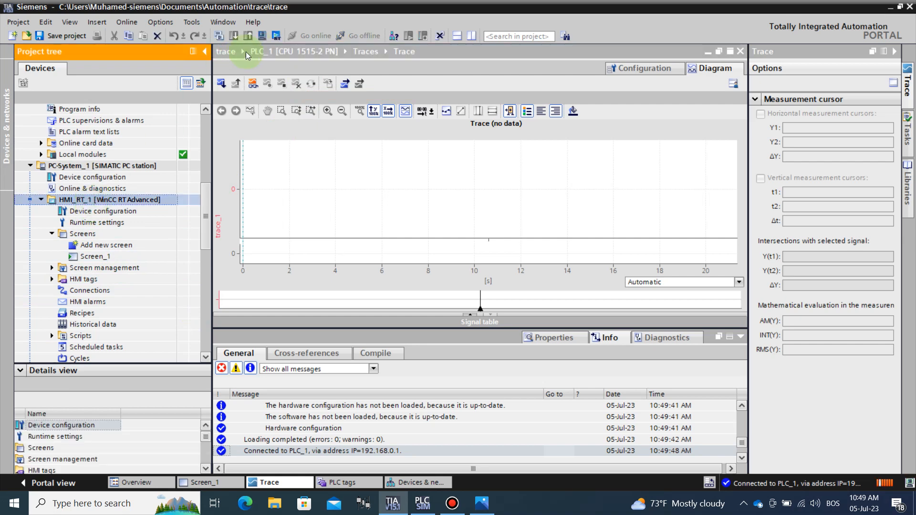
click(262, 37)
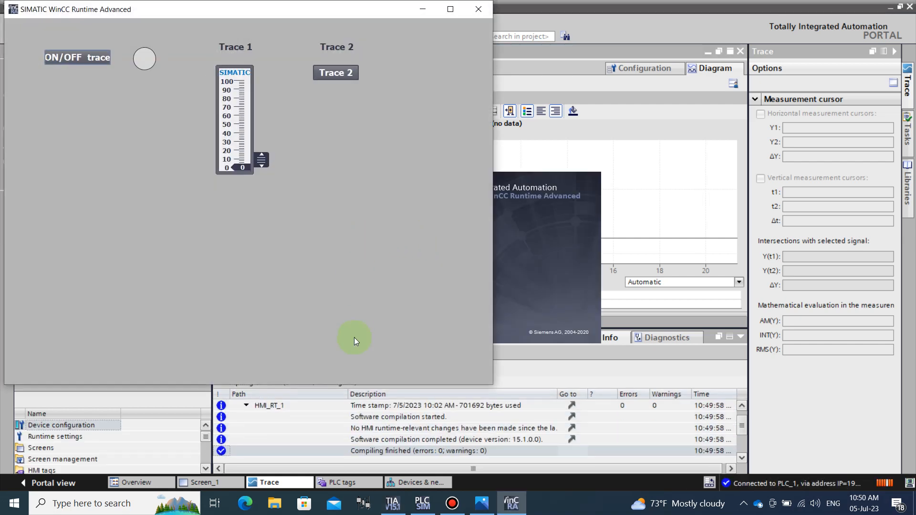
drag(334, 383, 366, 199)
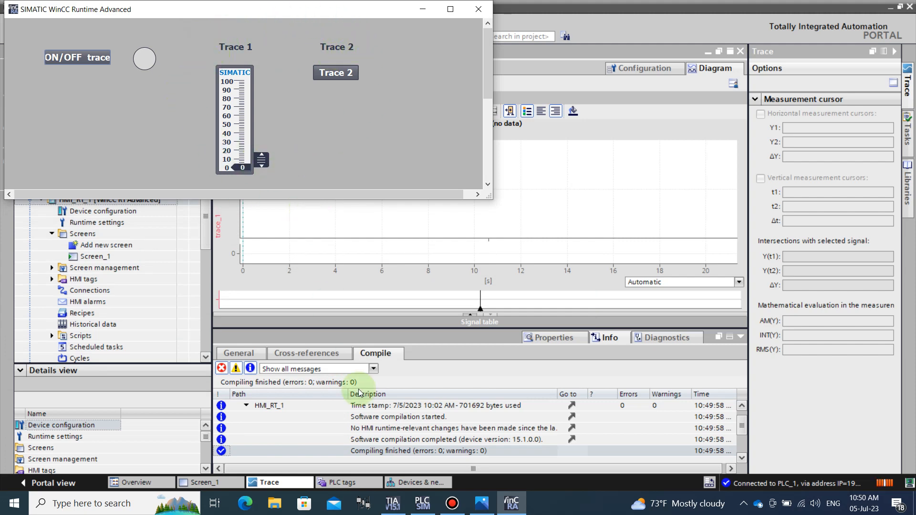
Step: Examine the PLC tags, the trace's signals and trigger settings, and the matching controls on the simulated HMI
click(356, 484)
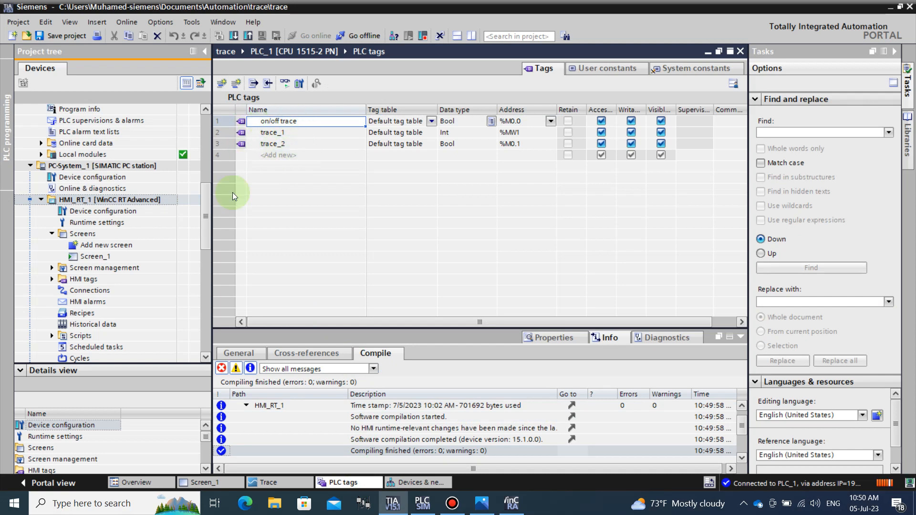
click(267, 482)
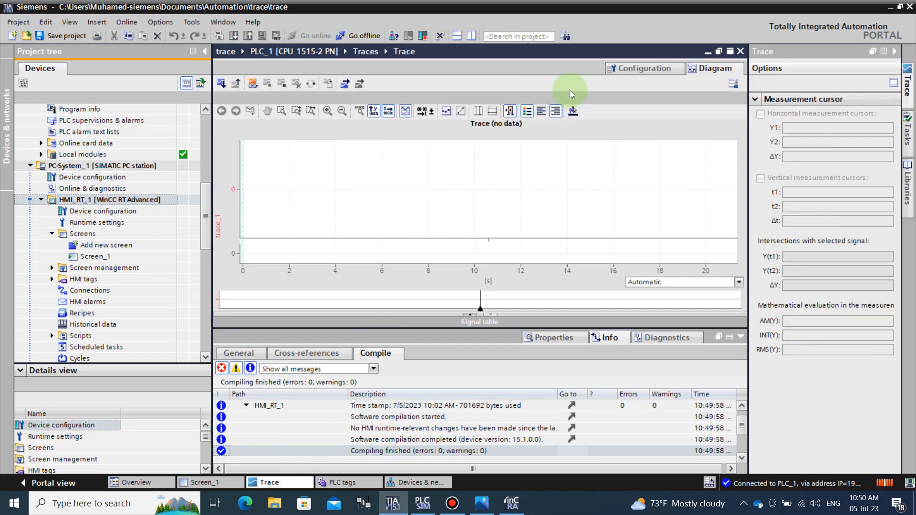
click(637, 68)
click(245, 122)
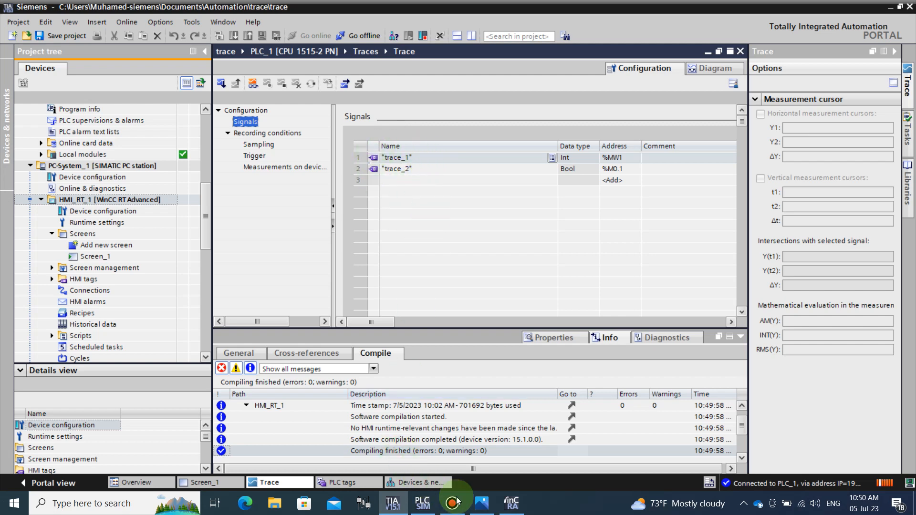
click(511, 503)
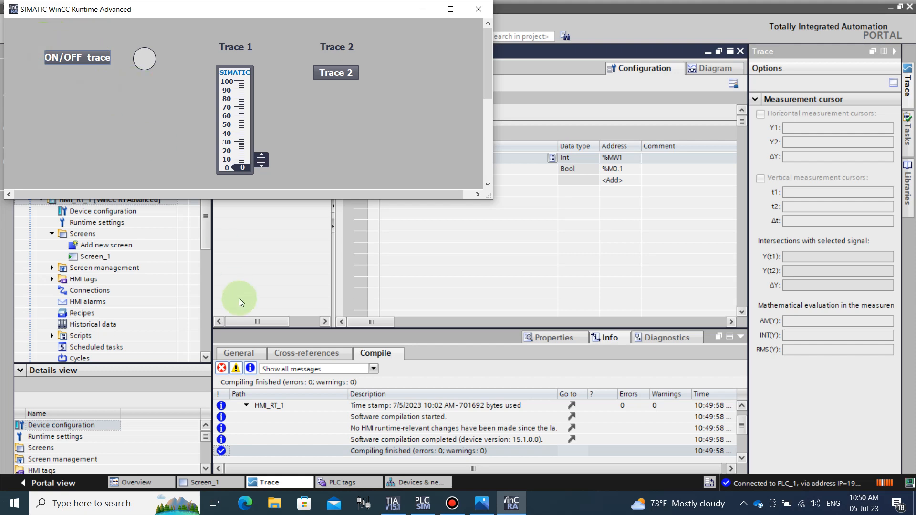
click(342, 482)
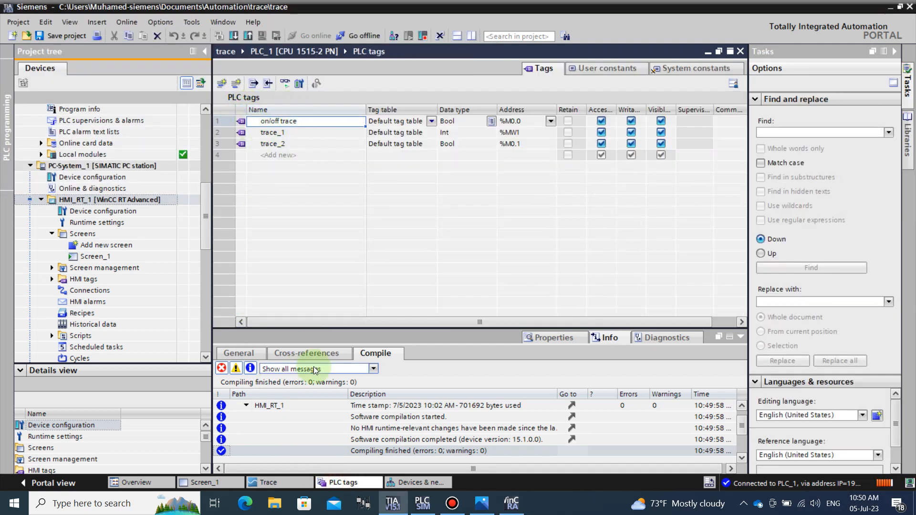
click(279, 483)
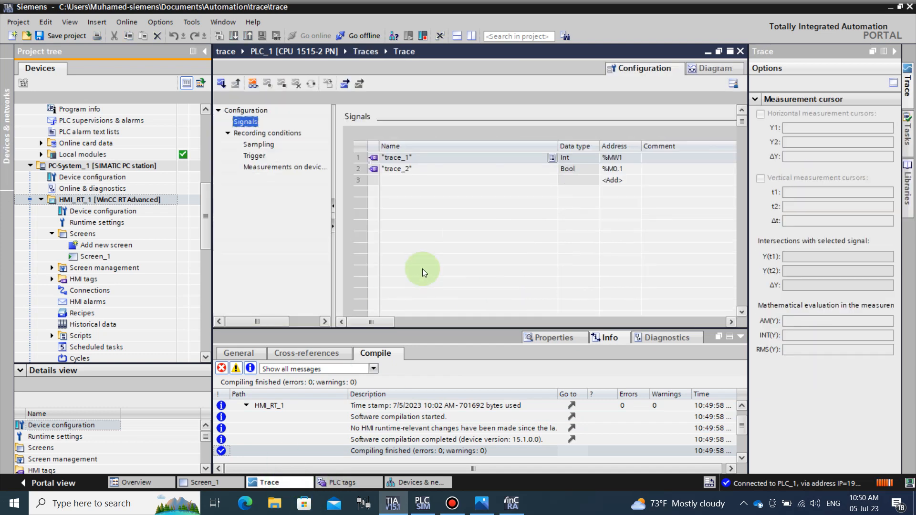
click(255, 156)
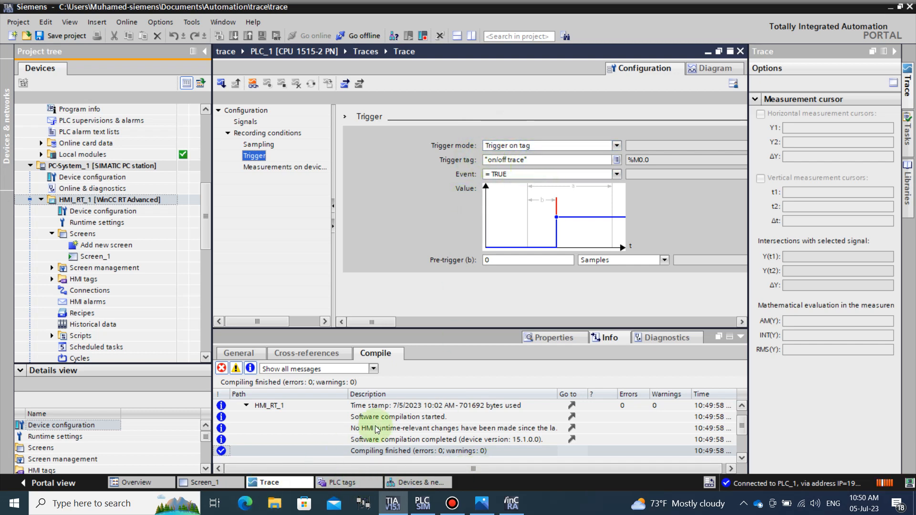
Step: Transfer the trace configuration to the device, overwriting the installed trace, and activate its recording
click(710, 68)
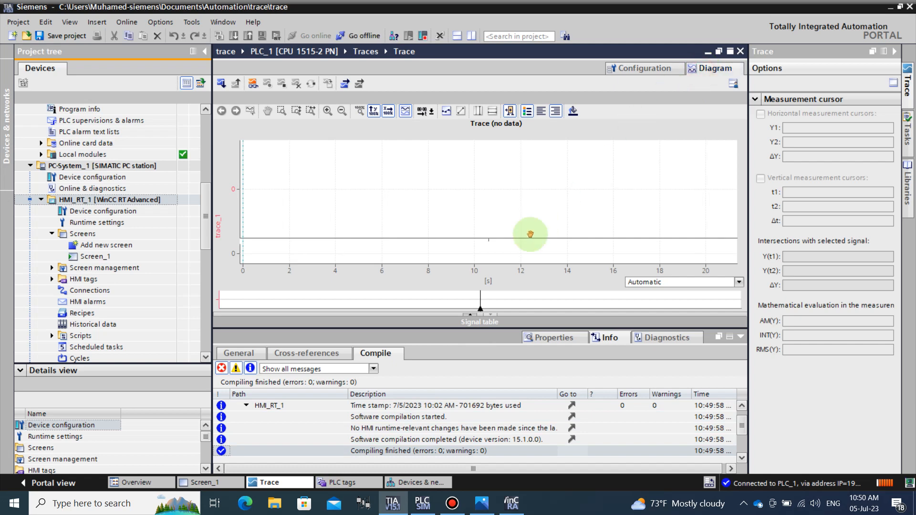
click(222, 85)
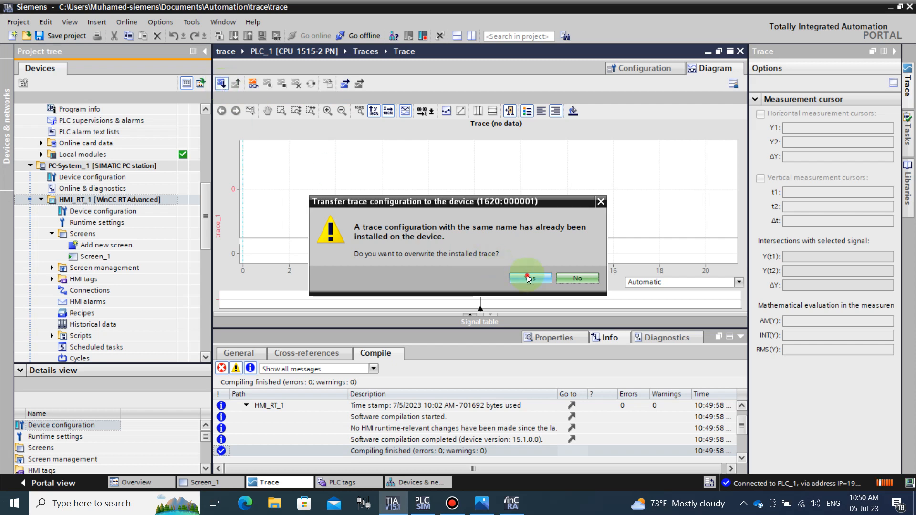
click(528, 279)
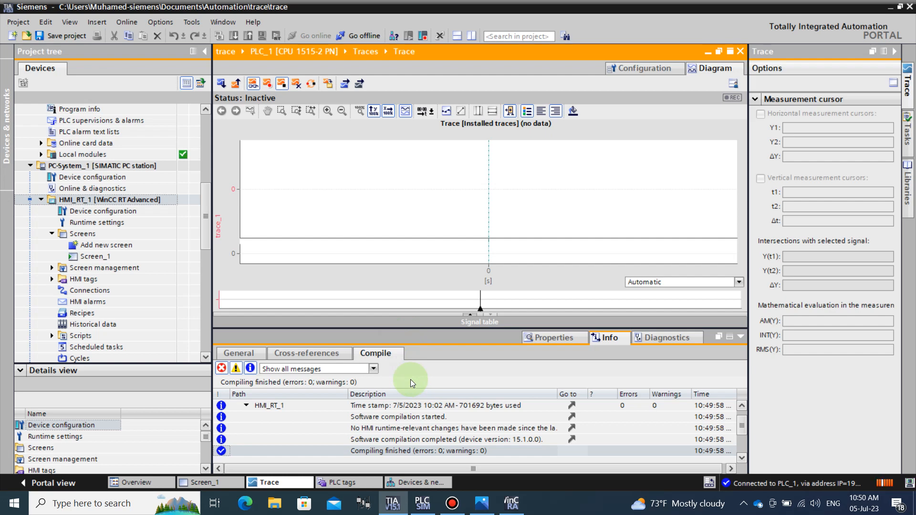
click(268, 85)
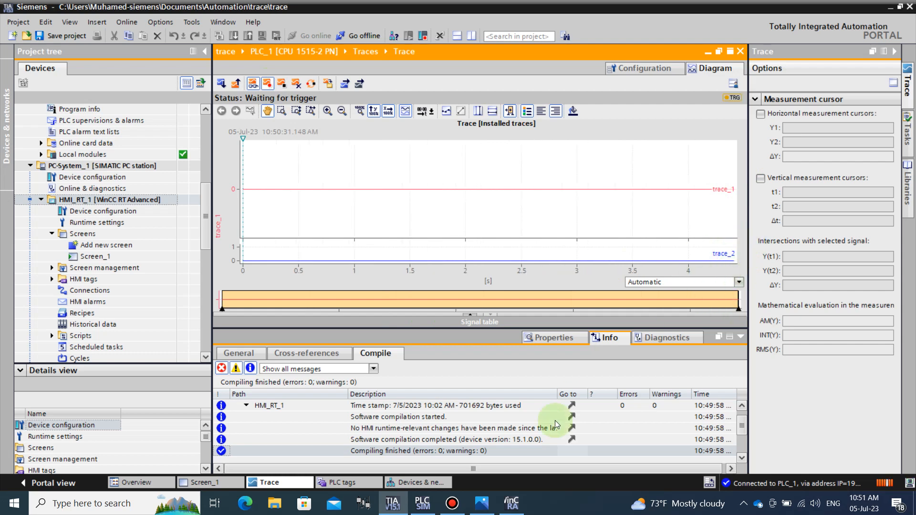
Step: Place the HMI runtime window below the trace curves, set the Trace 1 slider to about 21, 36 and 22, and switch Trace 2 on
click(511, 501)
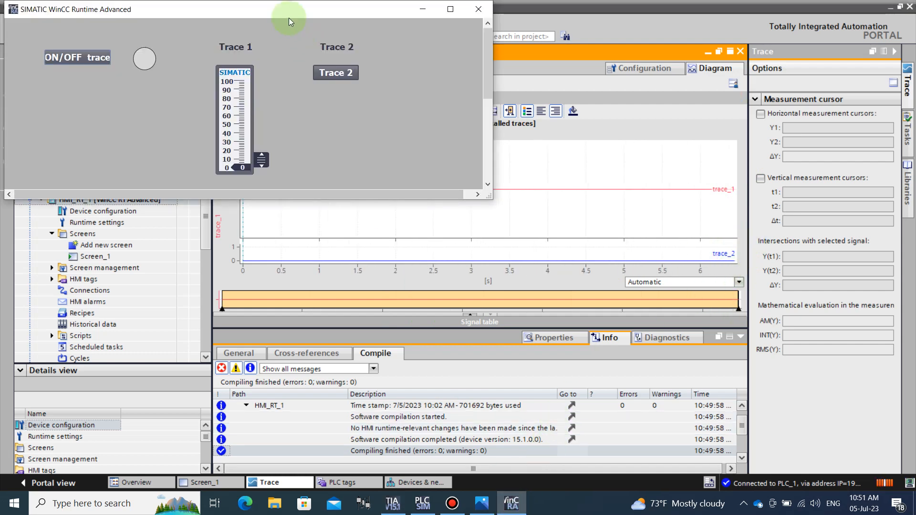
mouse_move(292, 9)
mouse_down()
mouse_move(370, 164)
mouse_move(400, 299)
mouse_up()
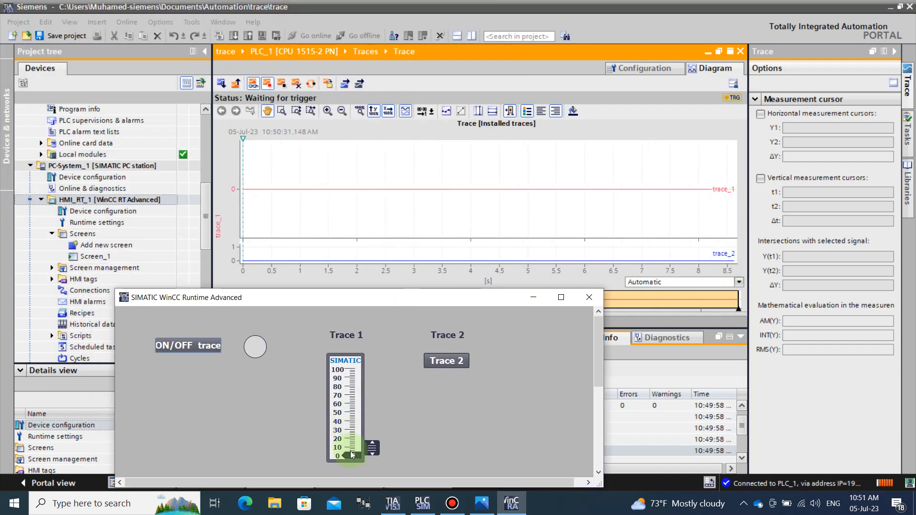
drag(370, 450, 372, 437)
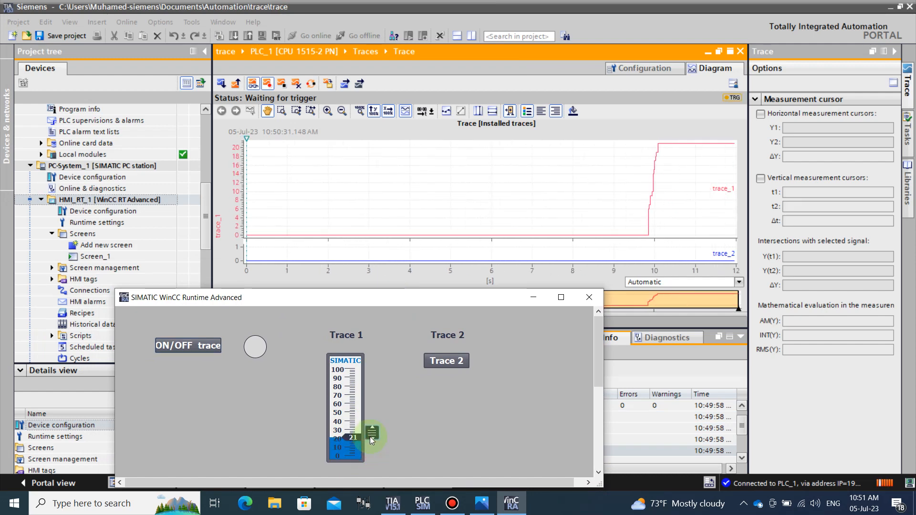
drag(371, 437, 374, 425)
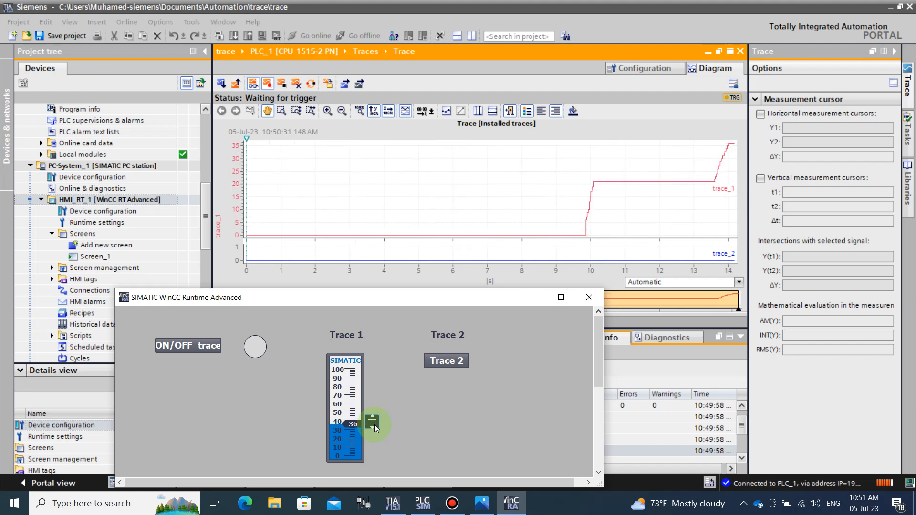
drag(374, 424, 375, 436)
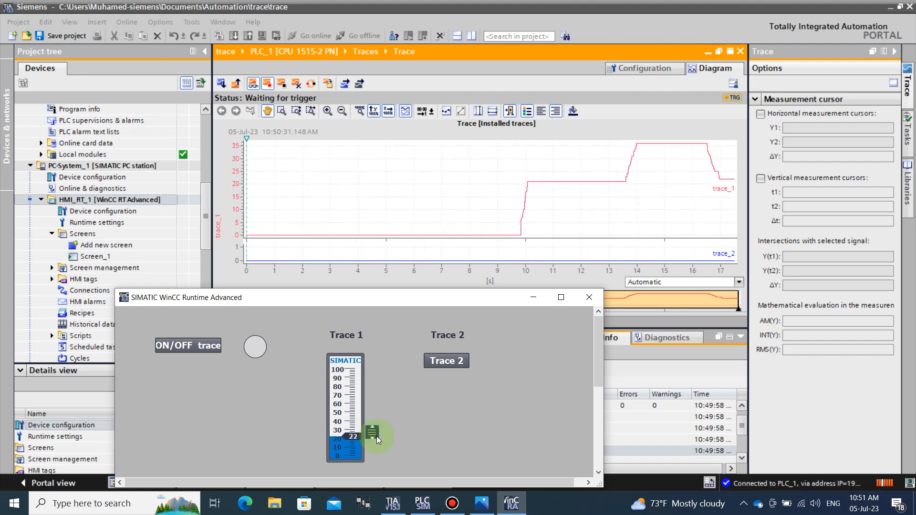
click(461, 361)
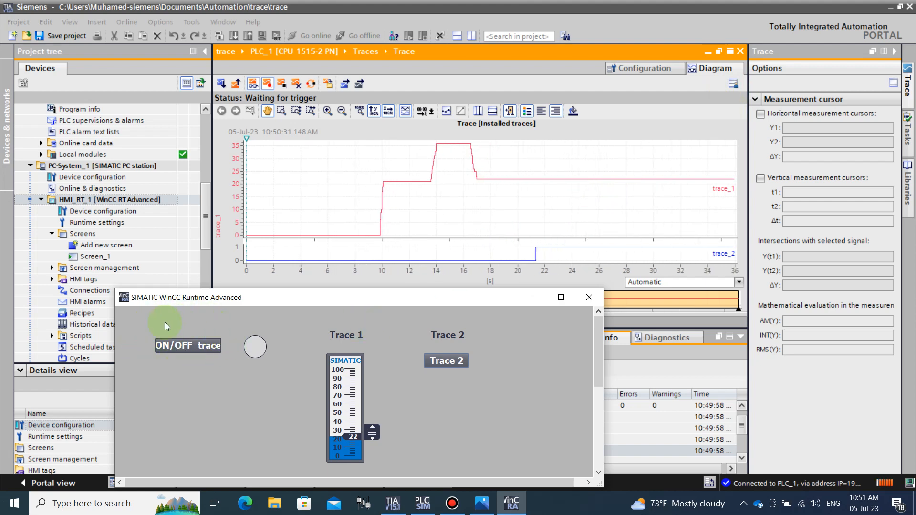
Step: Trigger the recording with ON/OFF trace, vary the Trace 1 slider to about 38, 26 and 43, and toggle Trace 2
click(194, 350)
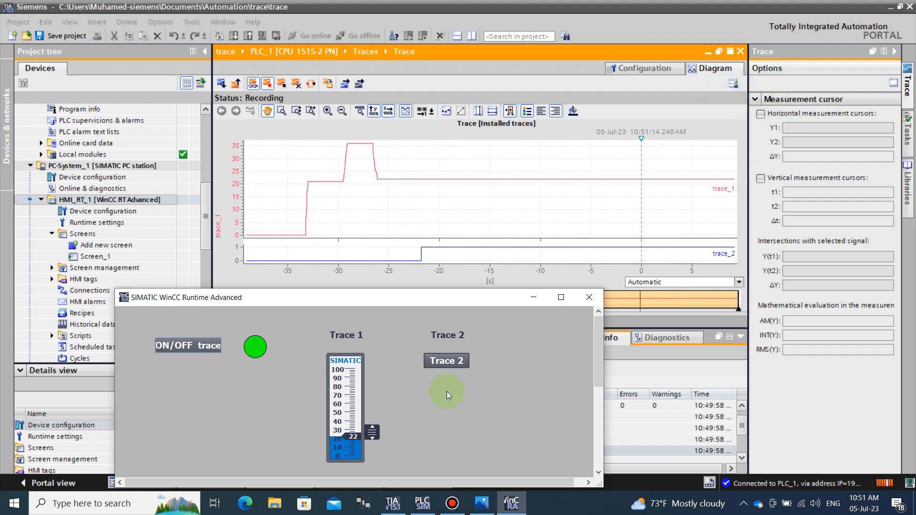
drag(376, 433, 377, 422)
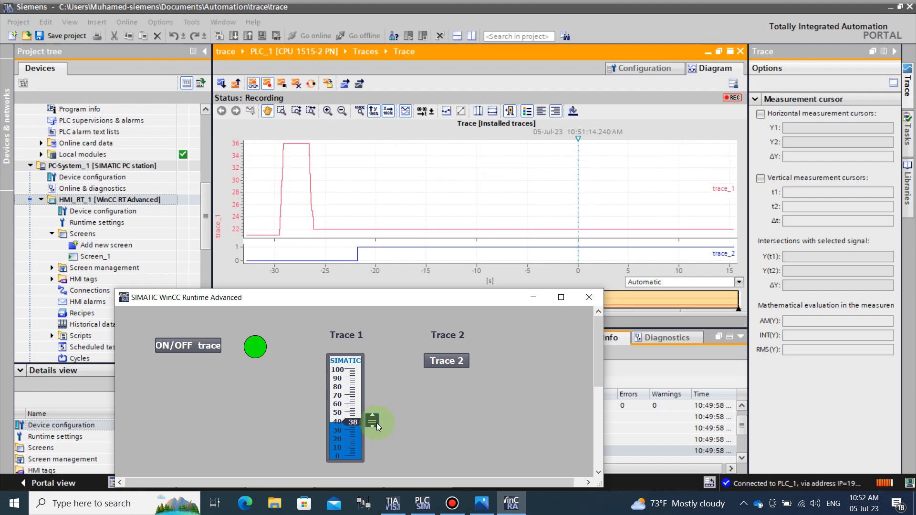
drag(376, 423, 375, 432)
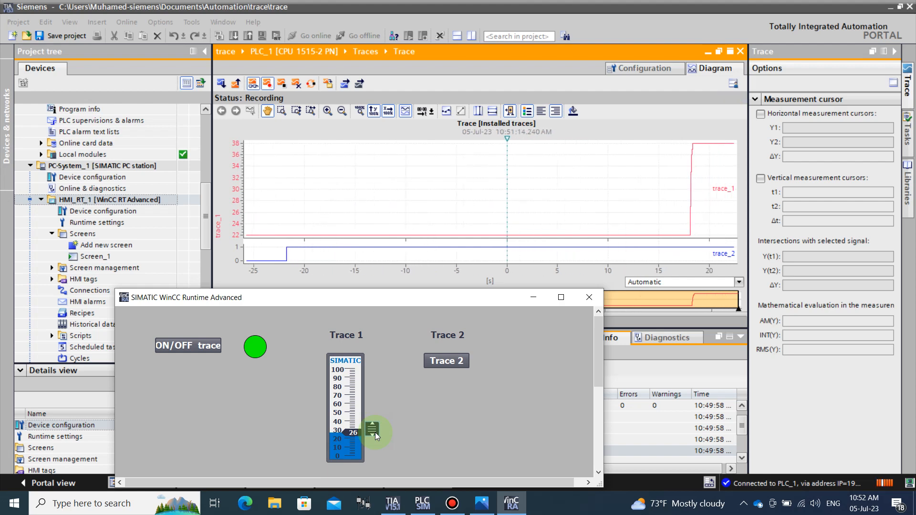
drag(375, 432, 379, 418)
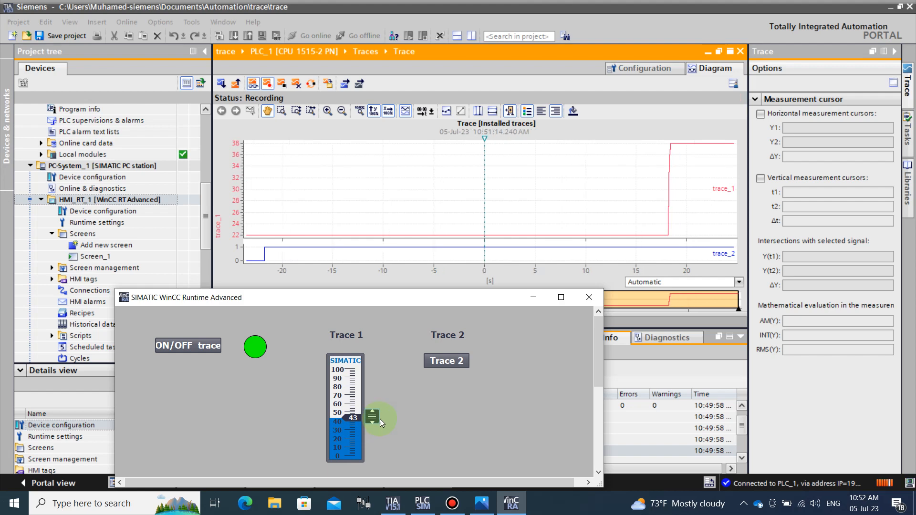
click(460, 363)
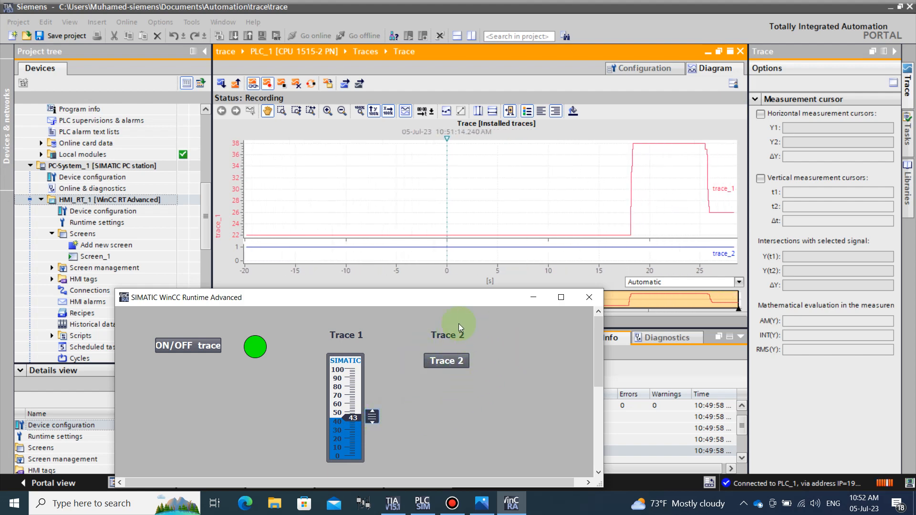
click(456, 364)
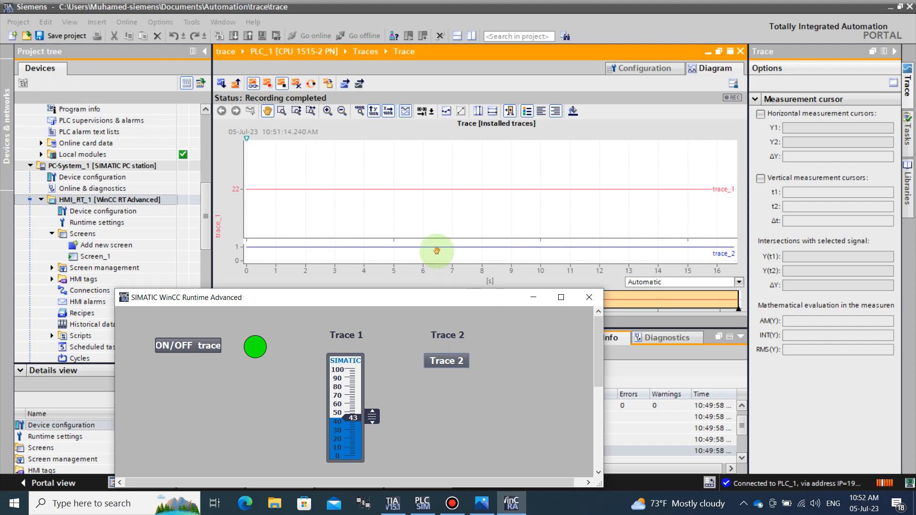
Step: Examine the recorded trace_1 and trace_2 curves through to their end, along with the trace's sampling and trigger settings
click(356, 210)
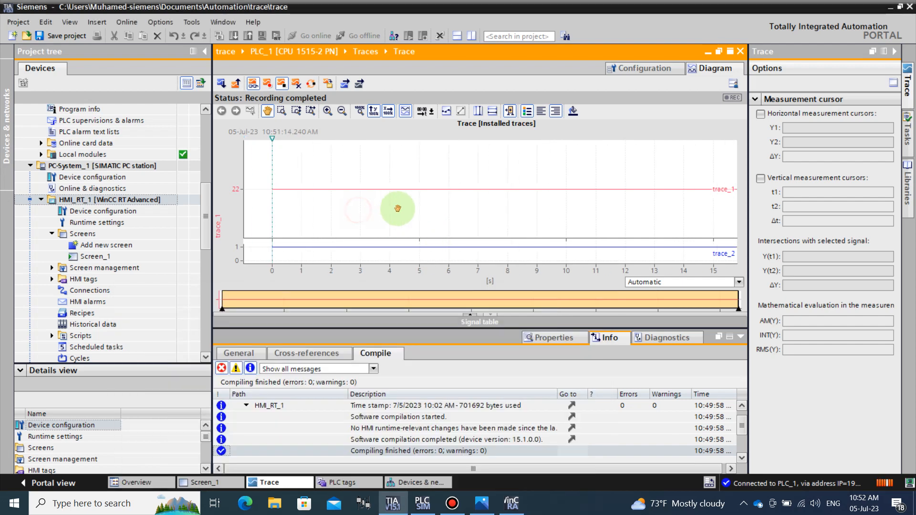
mouse_move(395, 206)
mouse_down()
mouse_move(531, 198)
mouse_move(382, 221)
mouse_move(263, 220)
mouse_up()
mouse_move(655, 208)
mouse_down()
mouse_move(491, 221)
mouse_move(595, 213)
mouse_up()
mouse_move(658, 224)
mouse_down()
mouse_move(550, 236)
mouse_move(607, 256)
mouse_up()
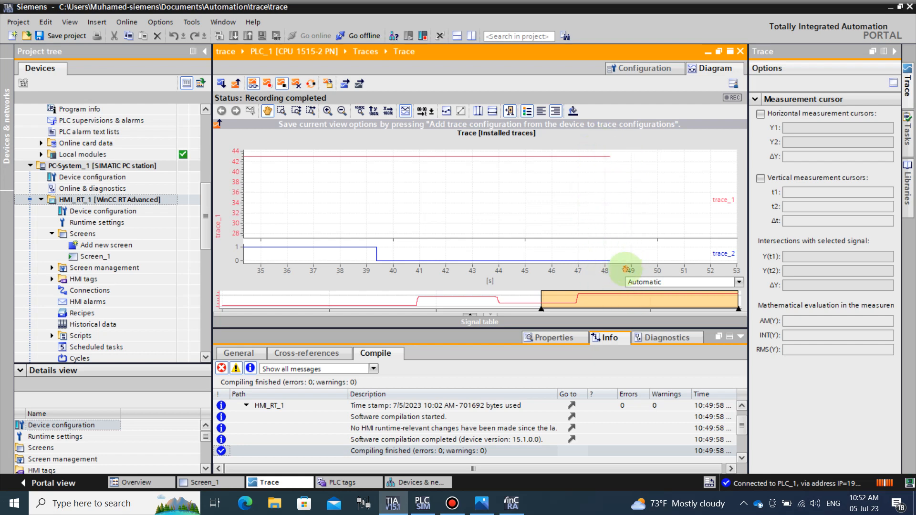
click(642, 68)
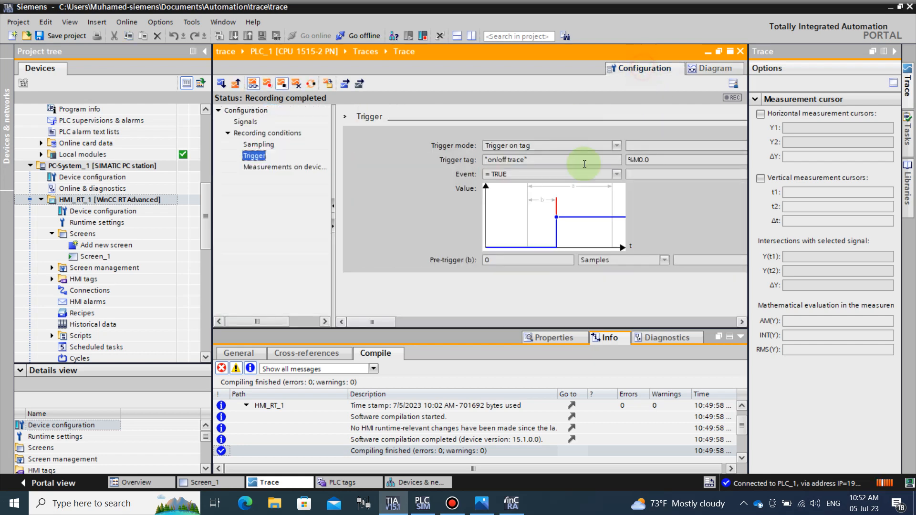
click(259, 144)
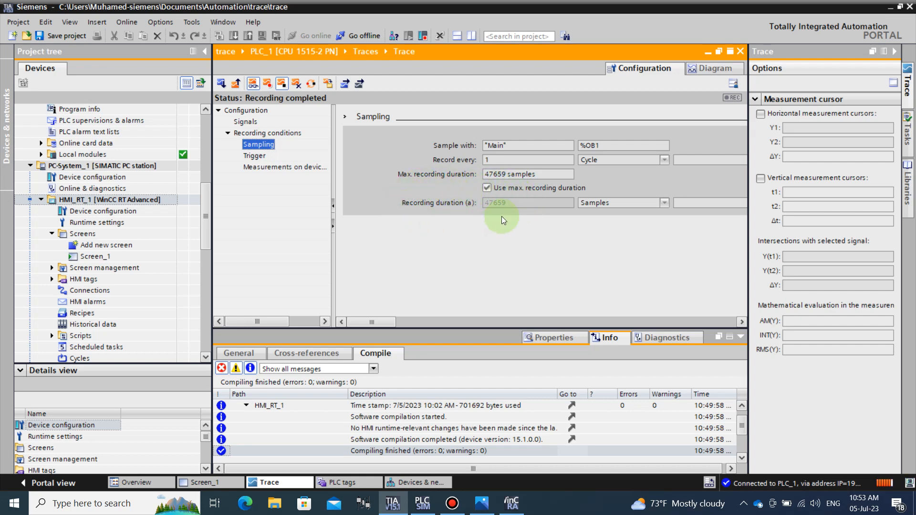
click(255, 156)
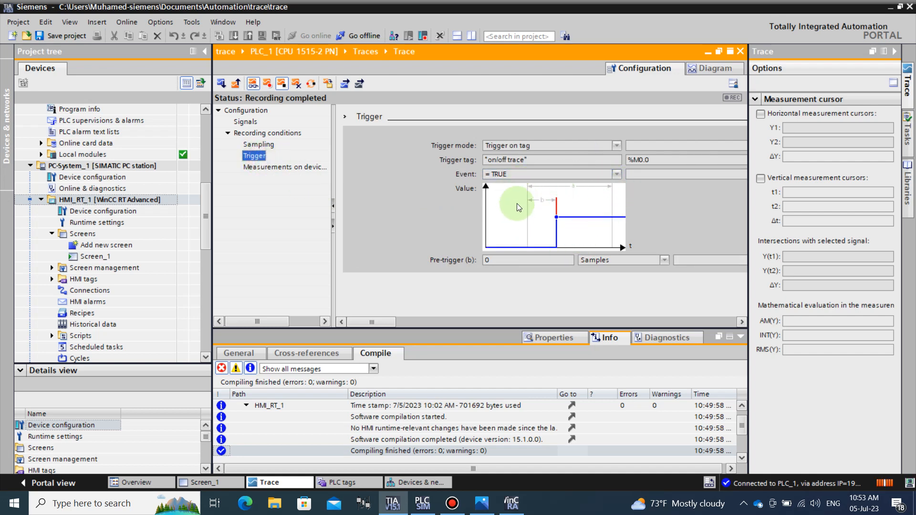
click(704, 68)
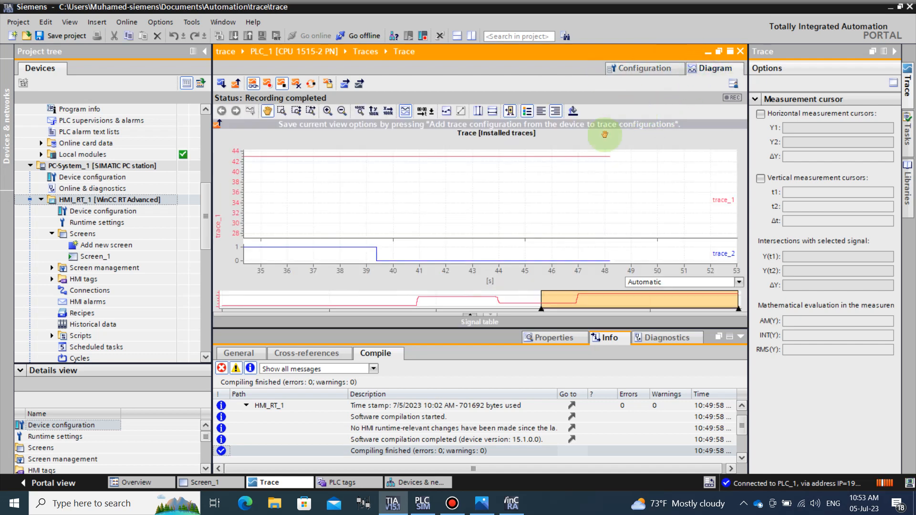
Step: Switch ON/OFF trace off on the simulated HMI and minimize its window
click(512, 508)
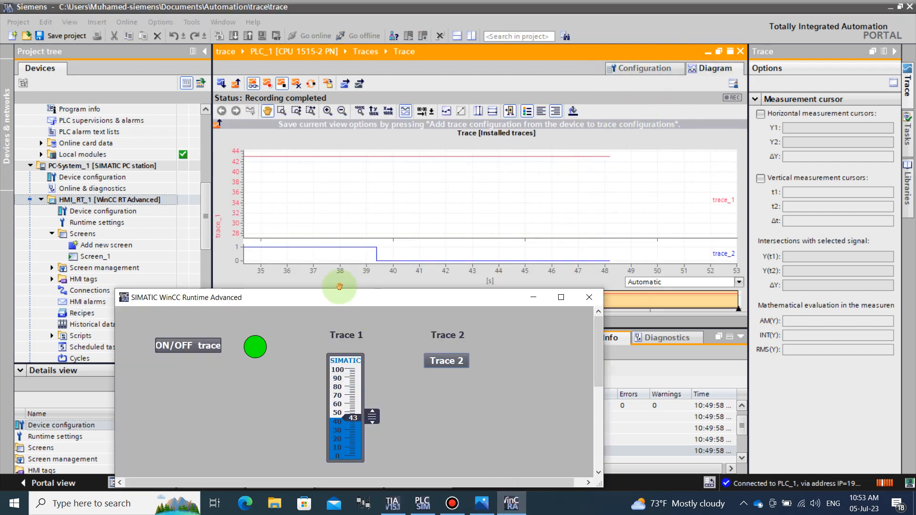
click(206, 346)
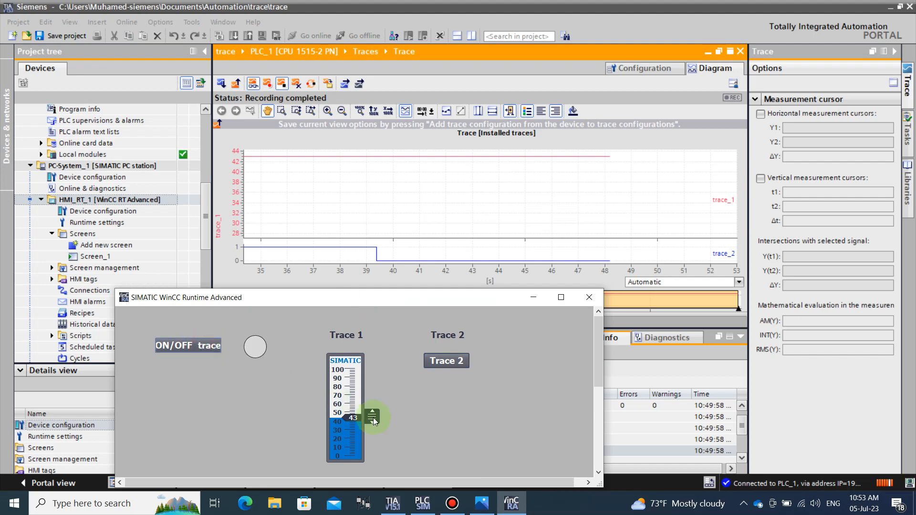
click(534, 297)
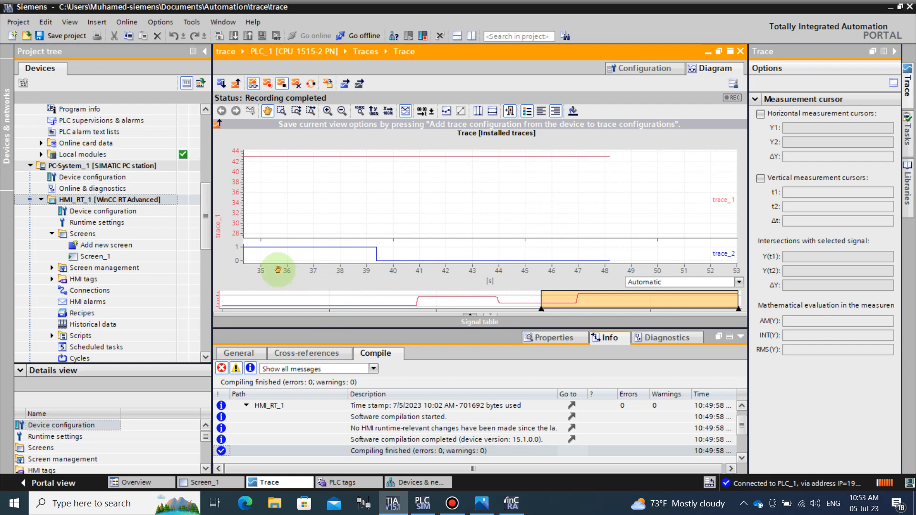
Step: Try to disable "Use max. recording duration" in the installed trace's sampling settings
click(636, 69)
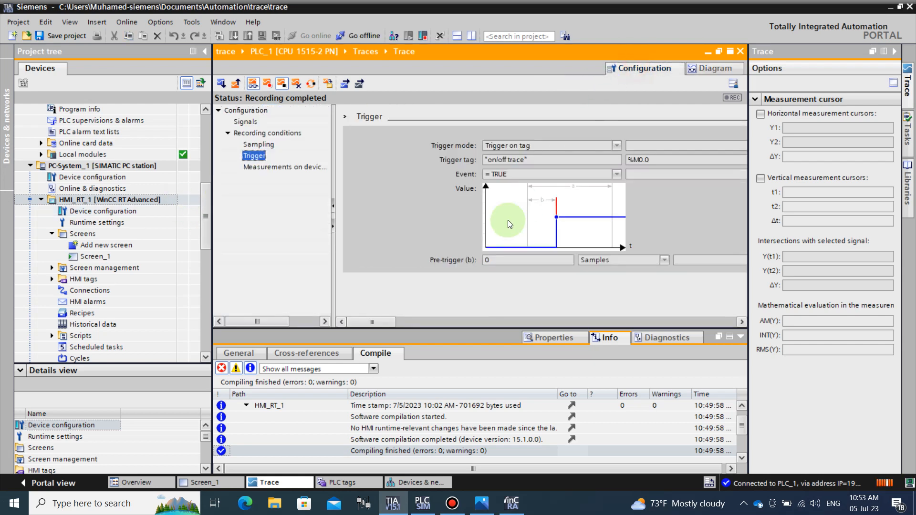
click(265, 144)
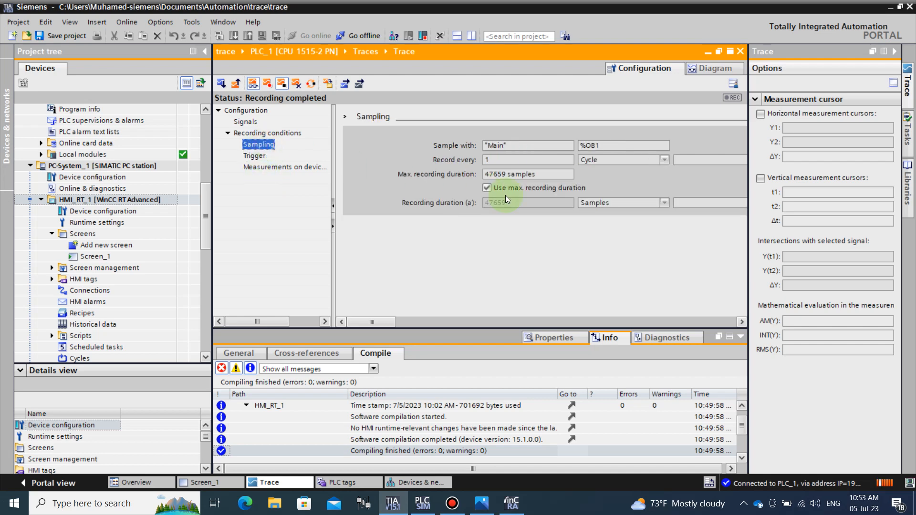
click(491, 191)
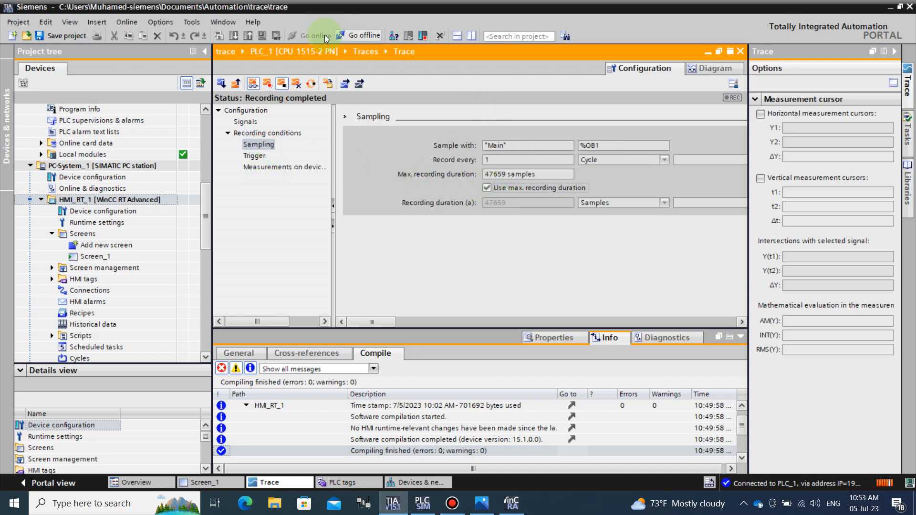
Step: Go offline from PLC_1, disable "Use max. recording duration" in the trace's sampling settings and set the recording duration to 20000 samples
click(355, 36)
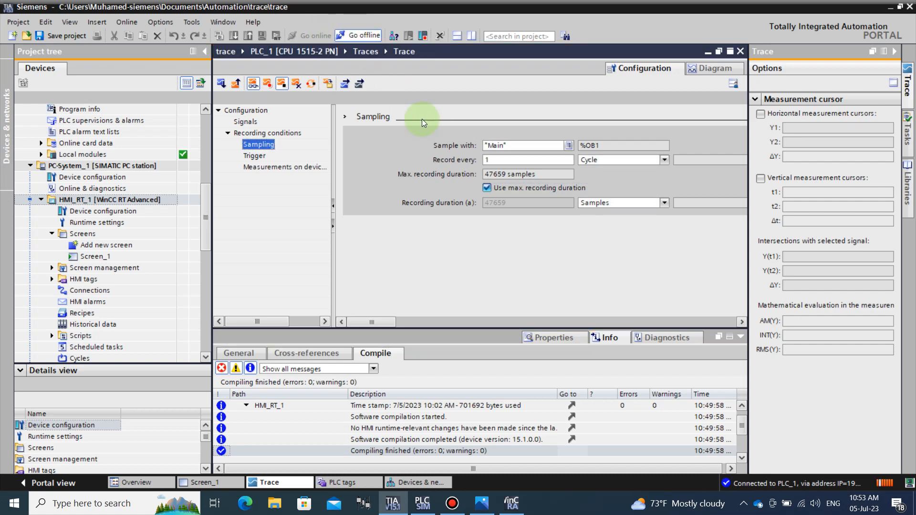
click(487, 188)
click(510, 204)
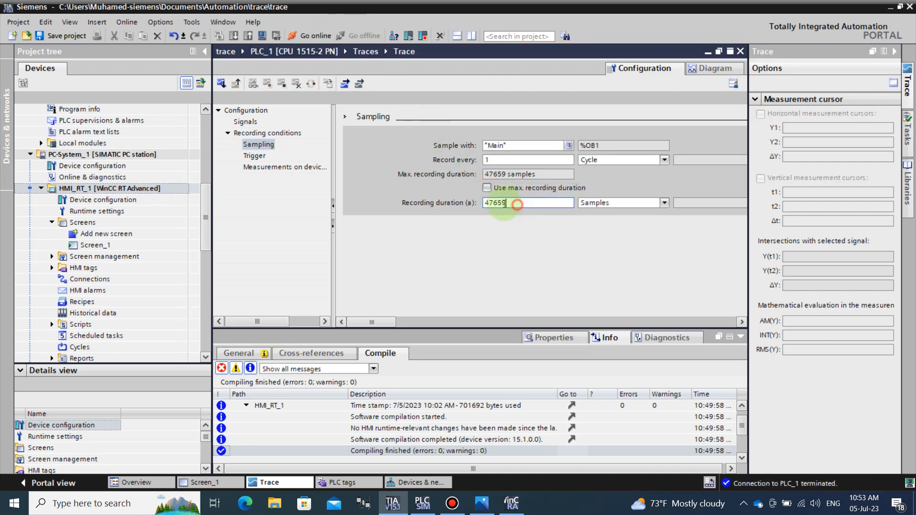
double_click(510, 204)
text(20000)
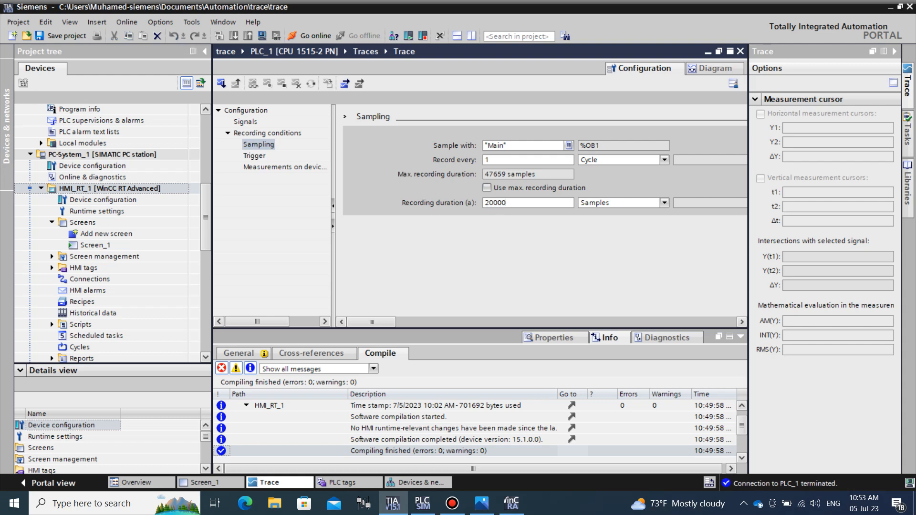
key(Return)
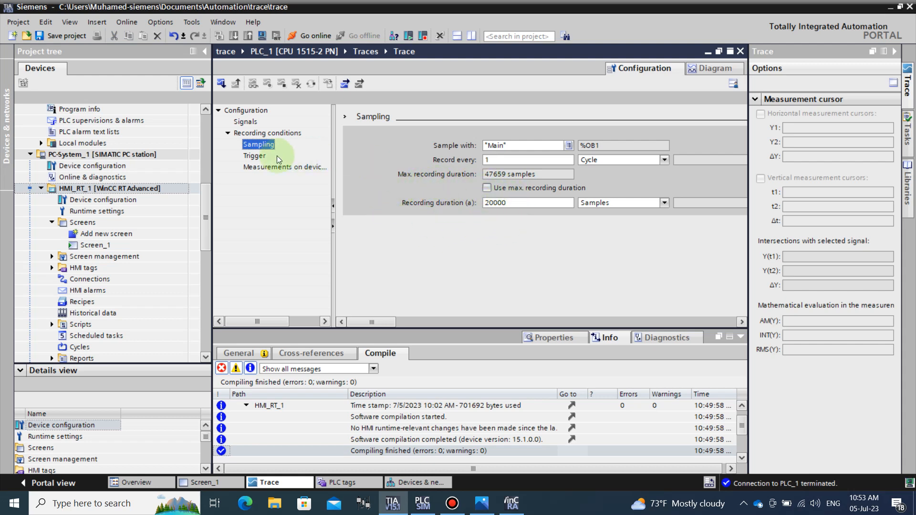
Step: Set the pre-trigger to 1000 samples in the trace's trigger settings
click(264, 159)
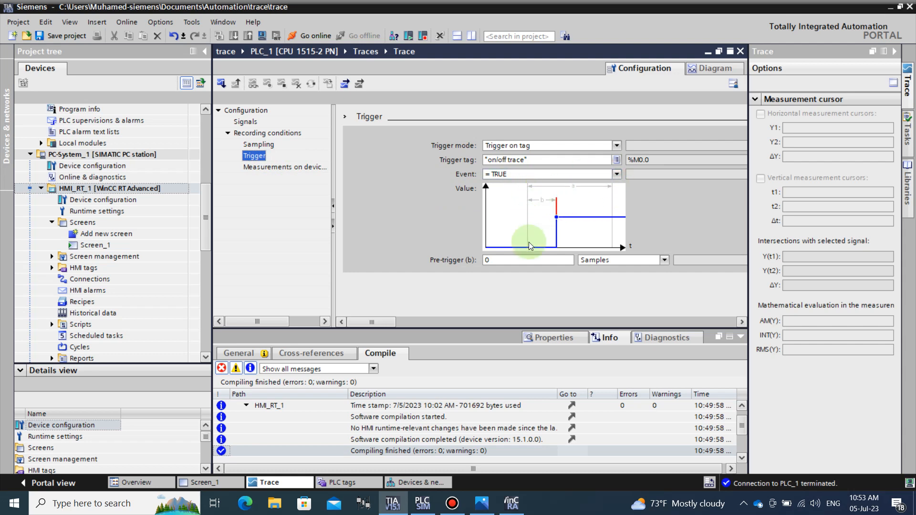
double_click(507, 260)
text(100)
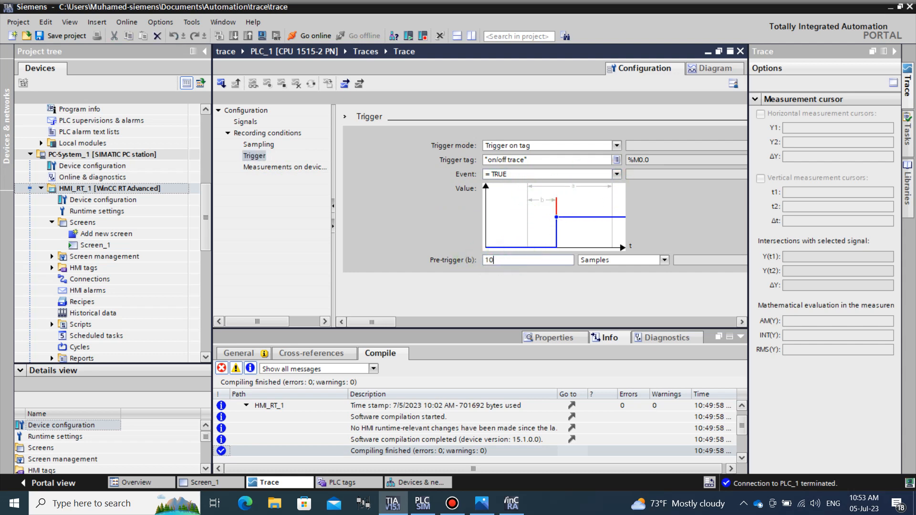
text(0)
key(Return)
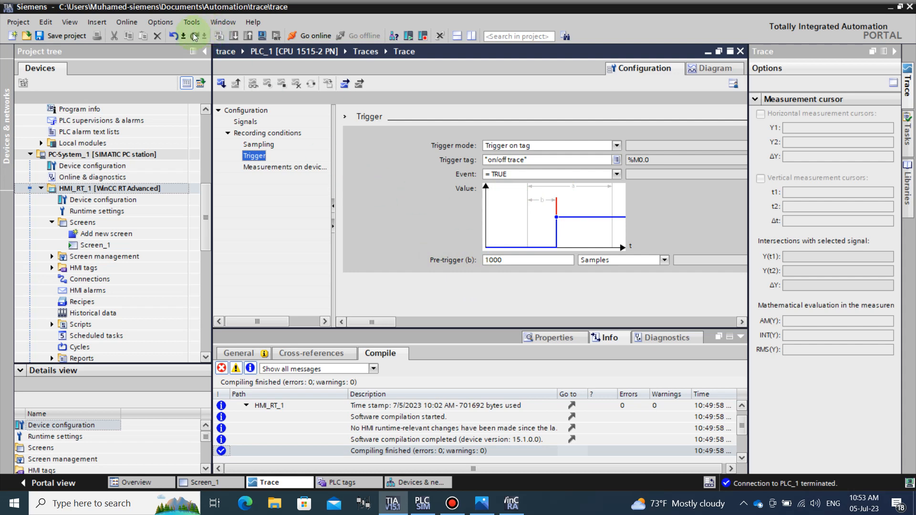
Step: Download PLC_1 to the simulated device and go online with it
click(207, 132)
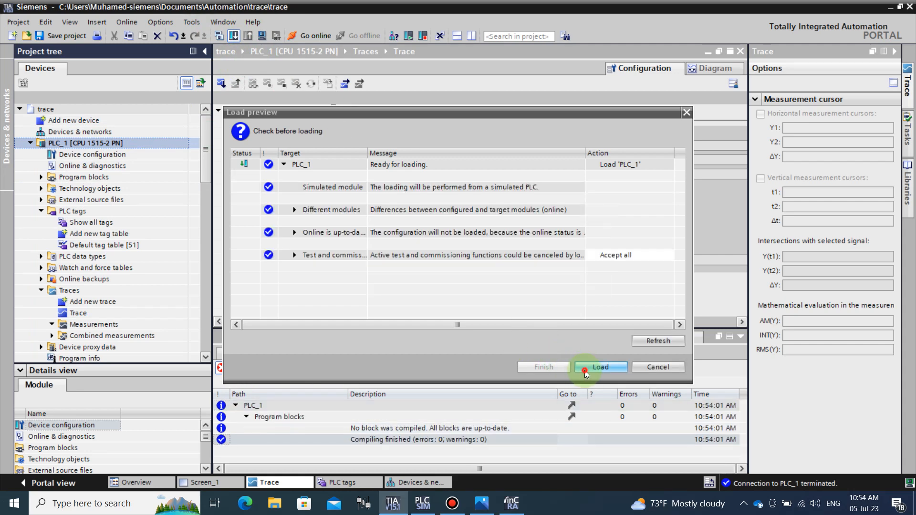
click(586, 371)
click(542, 369)
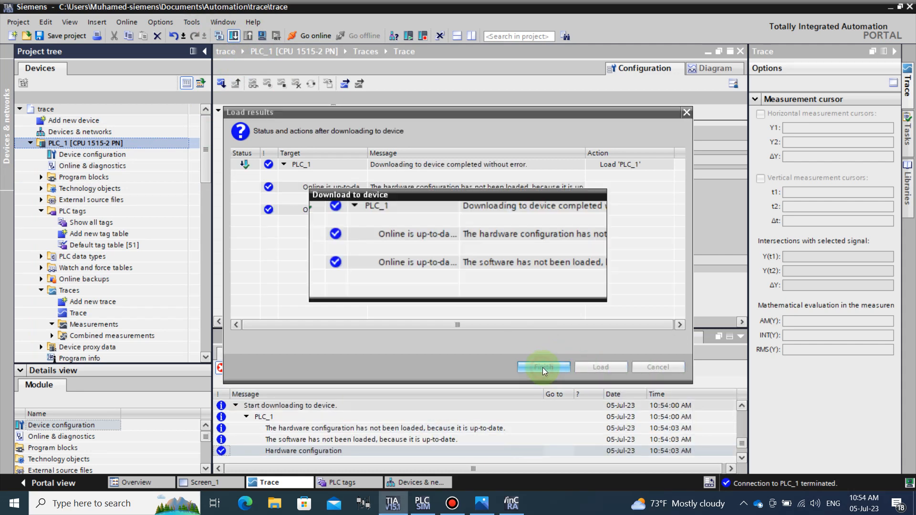
click(319, 34)
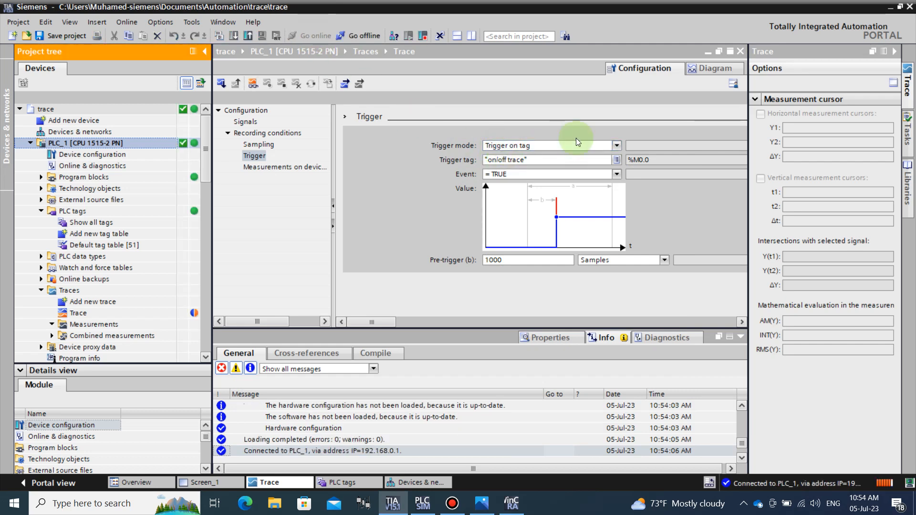
Step: Transfer the trace configuration to the device, overwriting the installed trace, and activate its recording from the diagram view
click(706, 71)
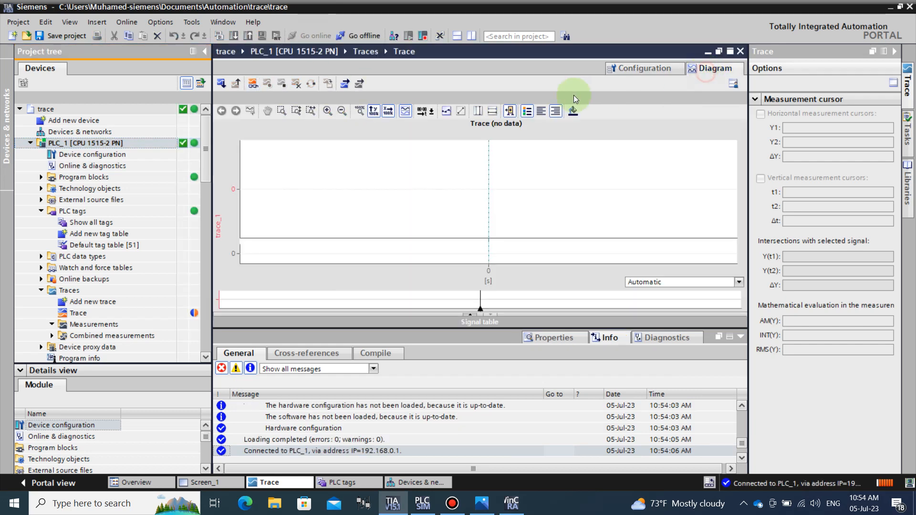
click(221, 84)
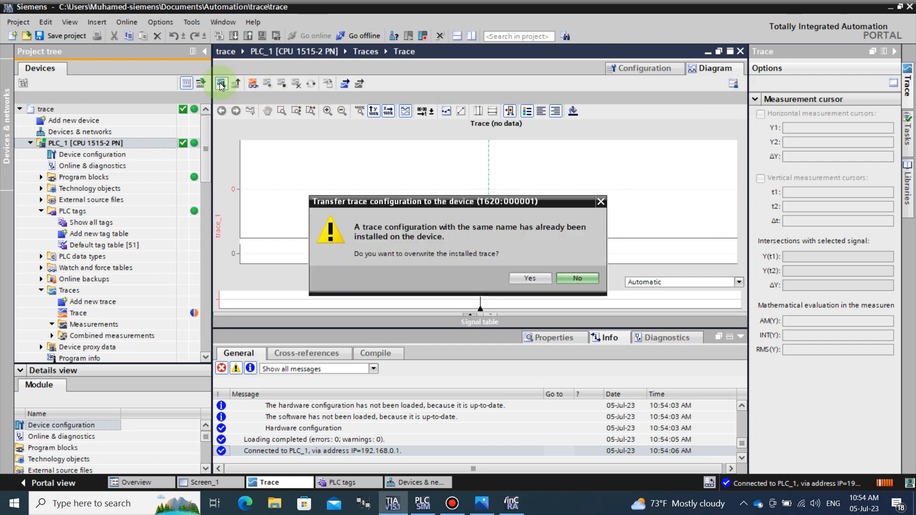
click(528, 278)
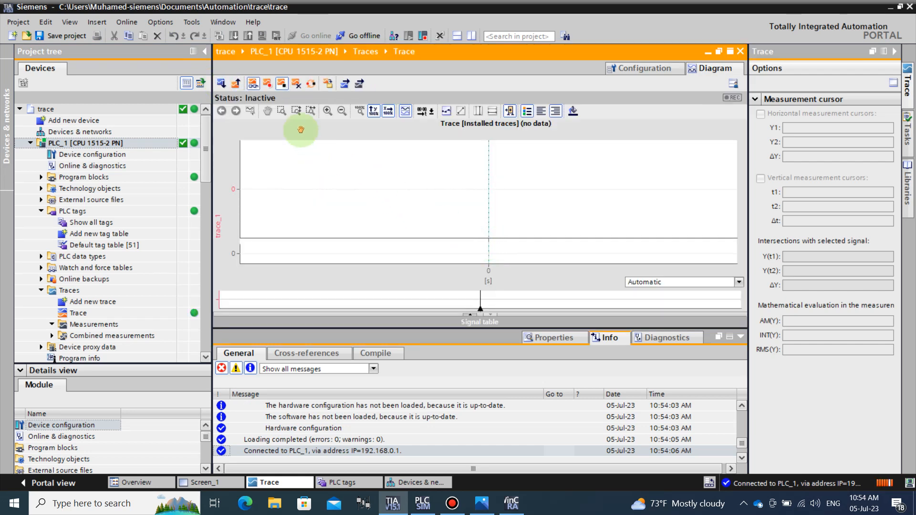
click(268, 86)
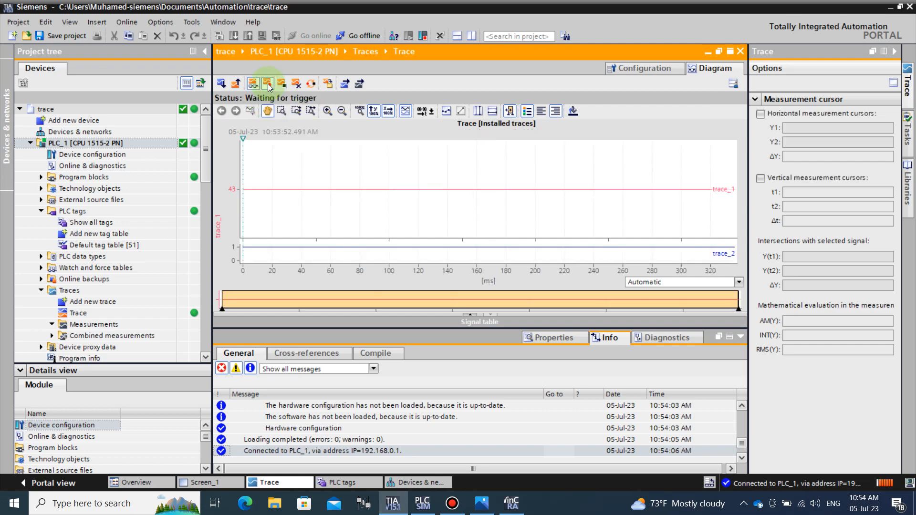
Step: Trigger the recording with ON/OFF trace on the simulated HMI, vary the Trace 1 slider to about 33 and 46, and toggle Trace 2
click(511, 503)
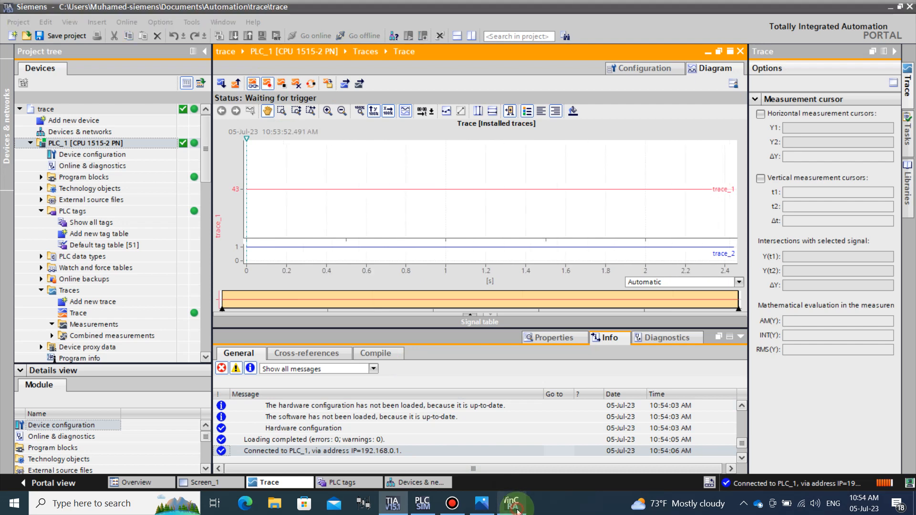
click(212, 346)
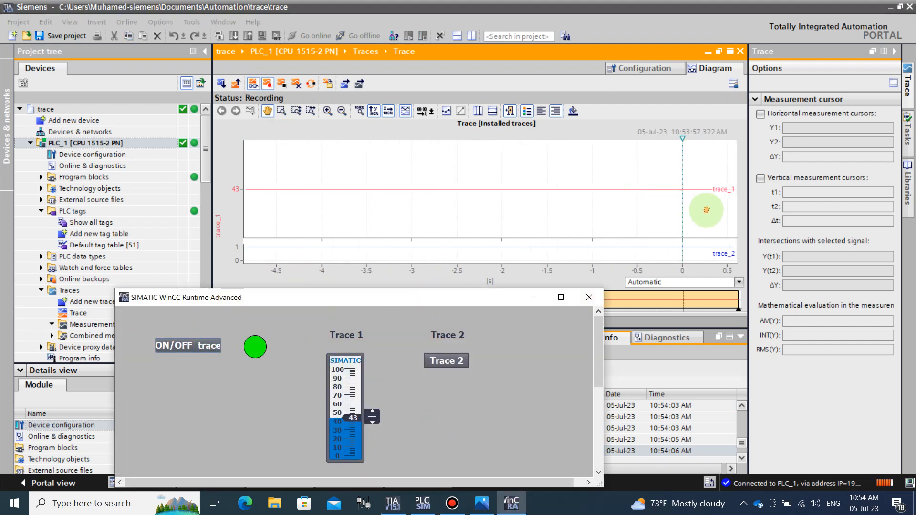
mouse_move(705, 207)
mouse_down()
mouse_move(700, 153)
mouse_move(636, 137)
mouse_move(581, 211)
mouse_up()
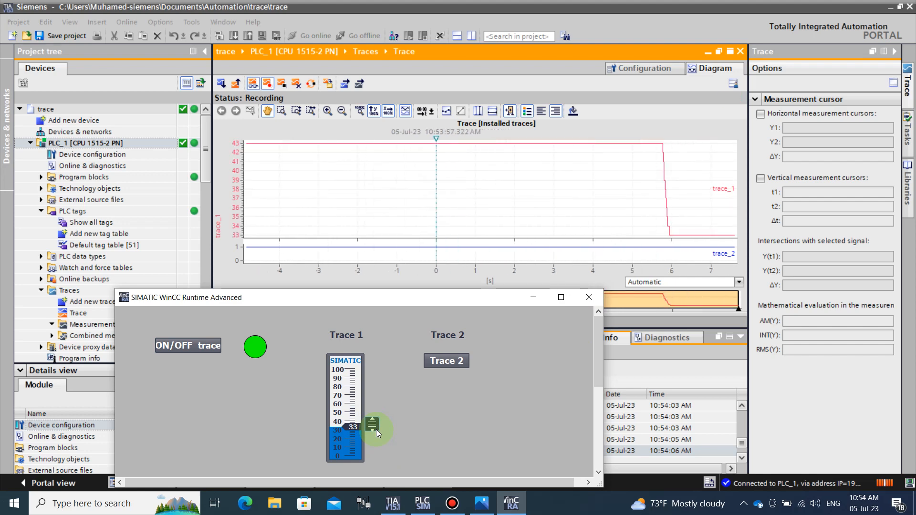
click(451, 363)
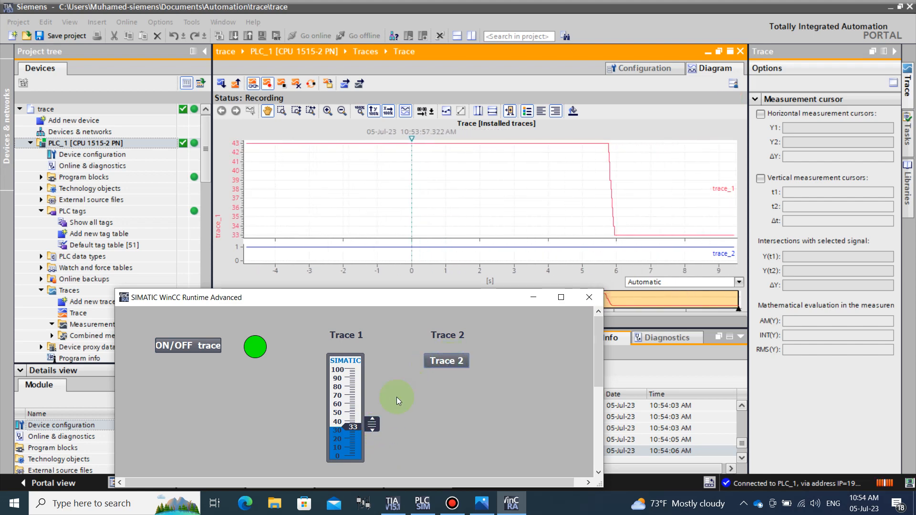
drag(371, 422, 375, 416)
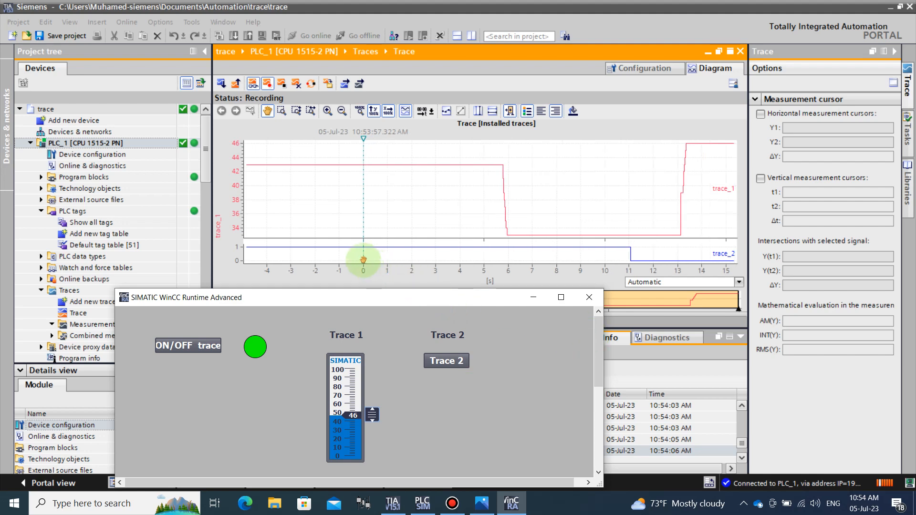
Step: Examine the recorded trace_1 and trace_2 curves from the pre-trigger section to their end against the trace's sampling and trigger settings
drag(430, 277, 586, 273)
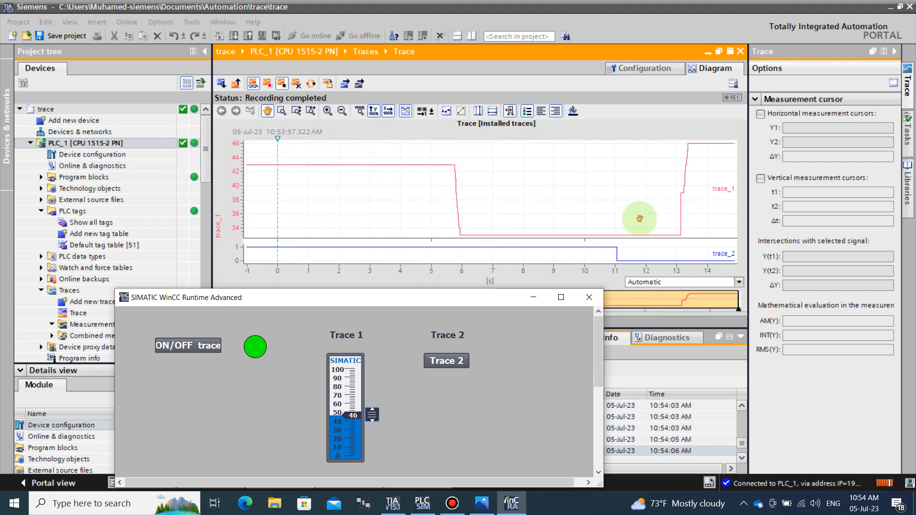
click(675, 211)
drag(668, 210, 581, 213)
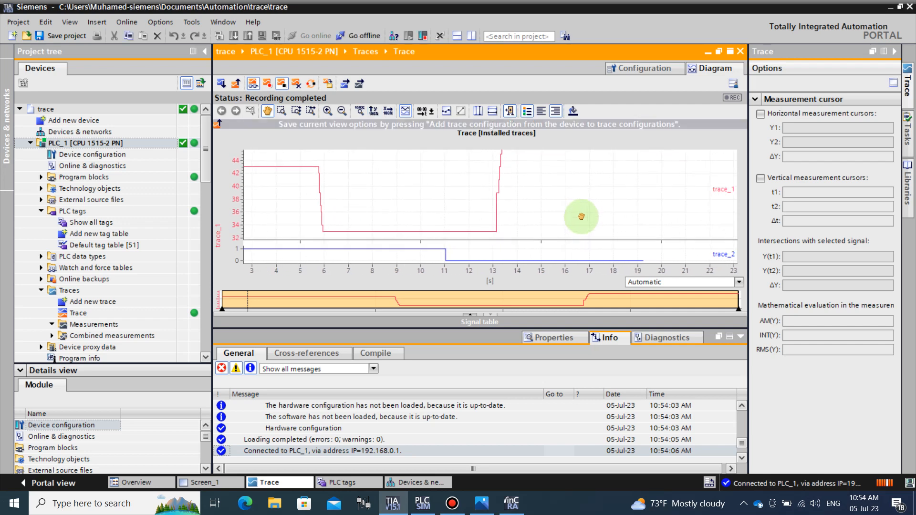
drag(640, 190, 635, 209)
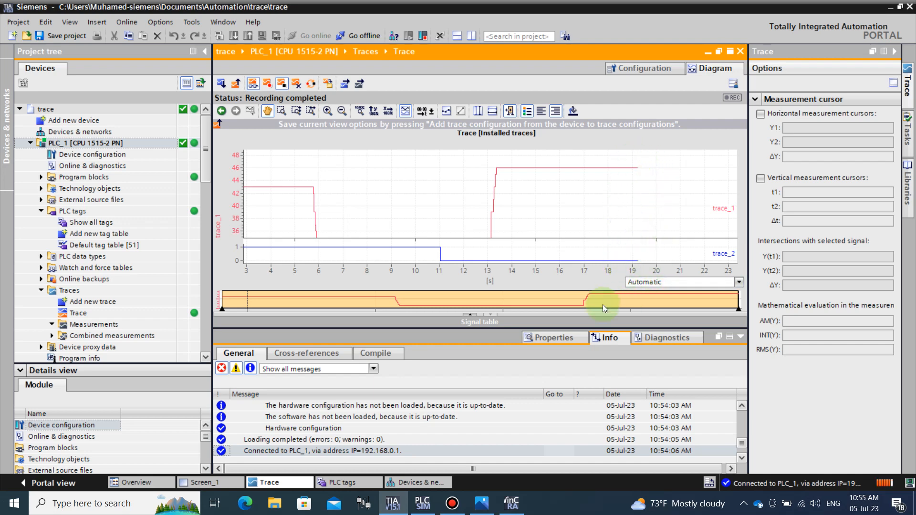
click(635, 69)
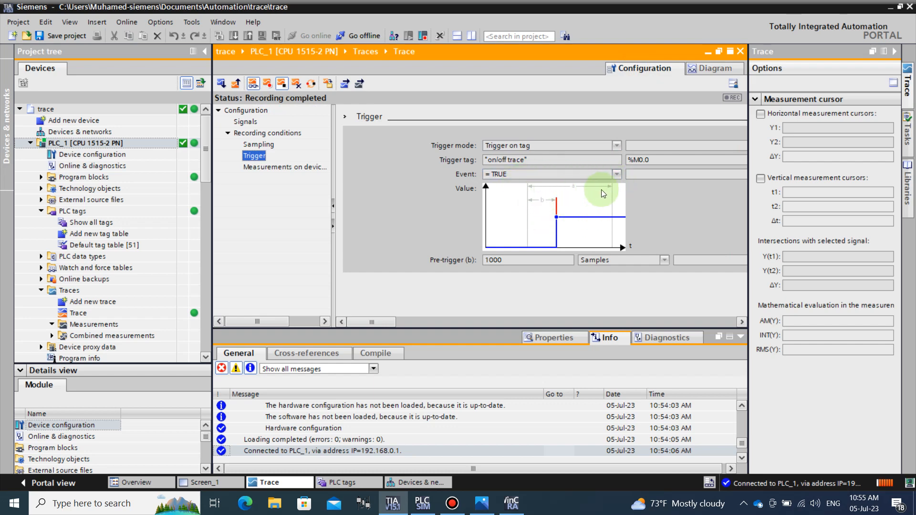
click(260, 144)
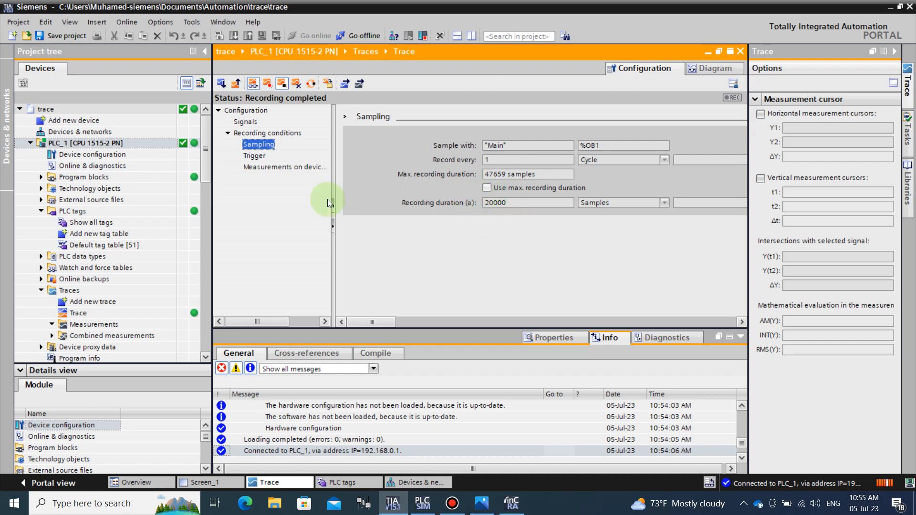
click(254, 156)
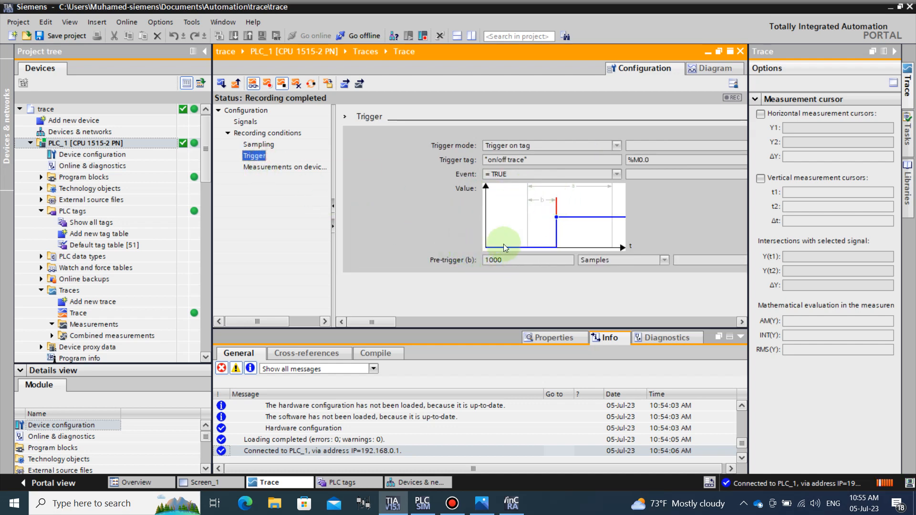
click(703, 70)
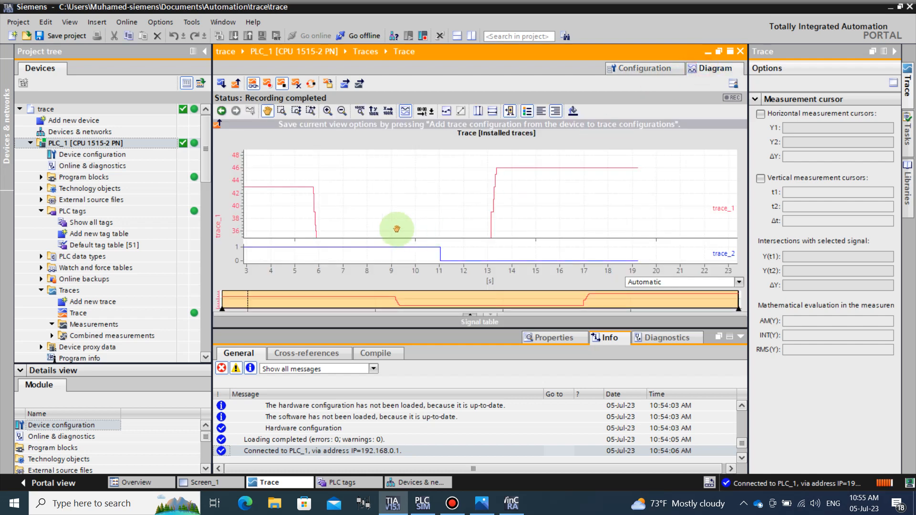
drag(381, 219, 539, 220)
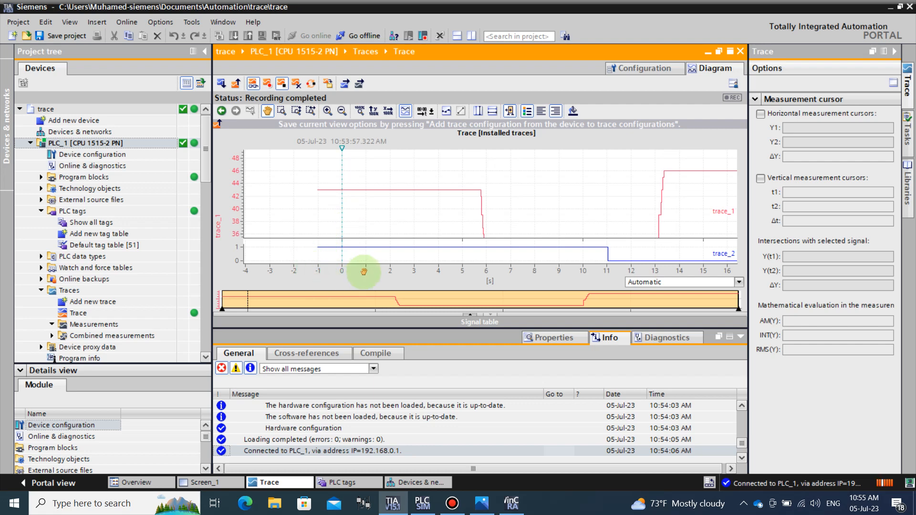
drag(474, 237, 364, 237)
drag(499, 231, 423, 229)
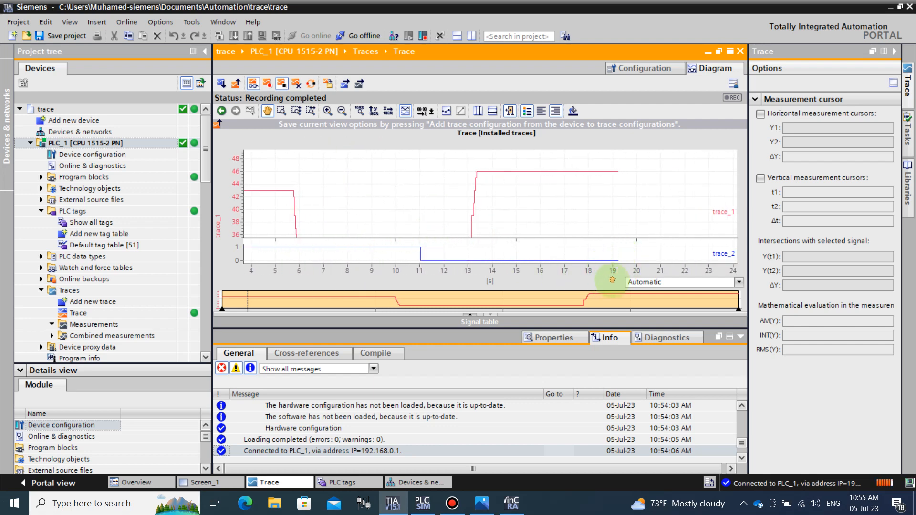
click(638, 66)
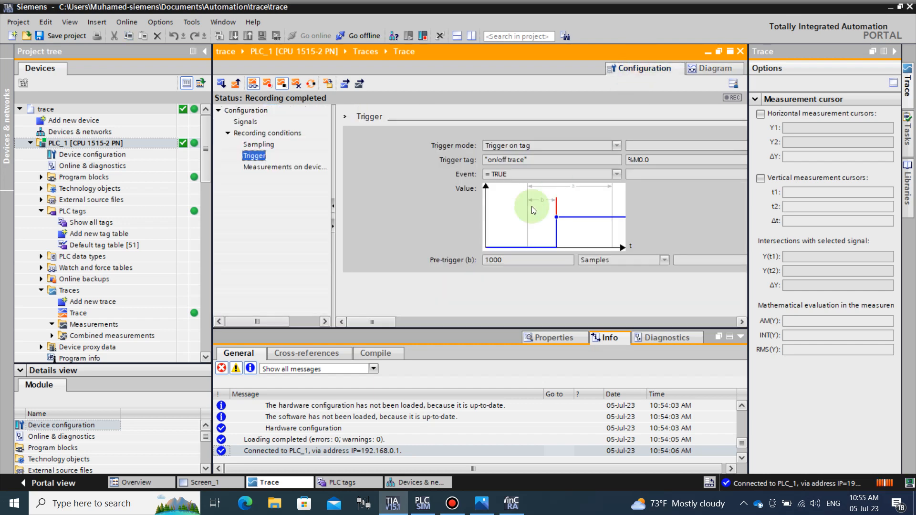
click(265, 148)
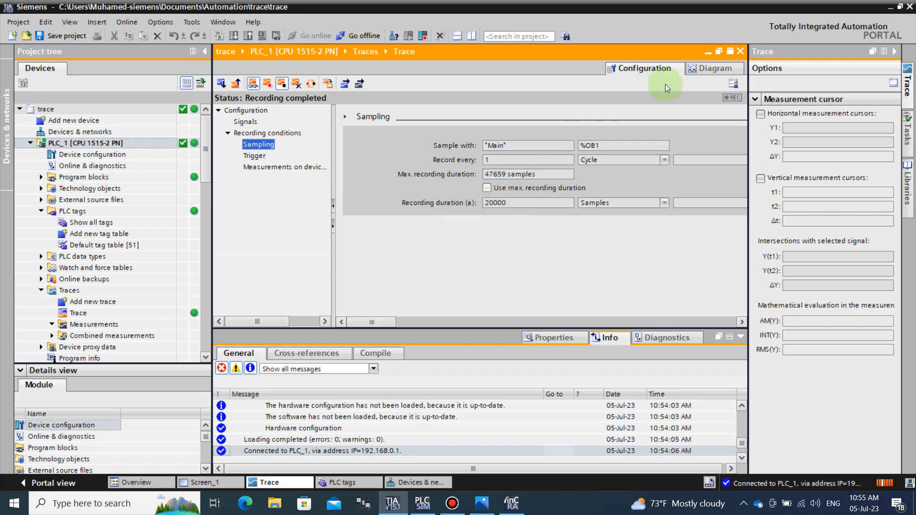
click(705, 70)
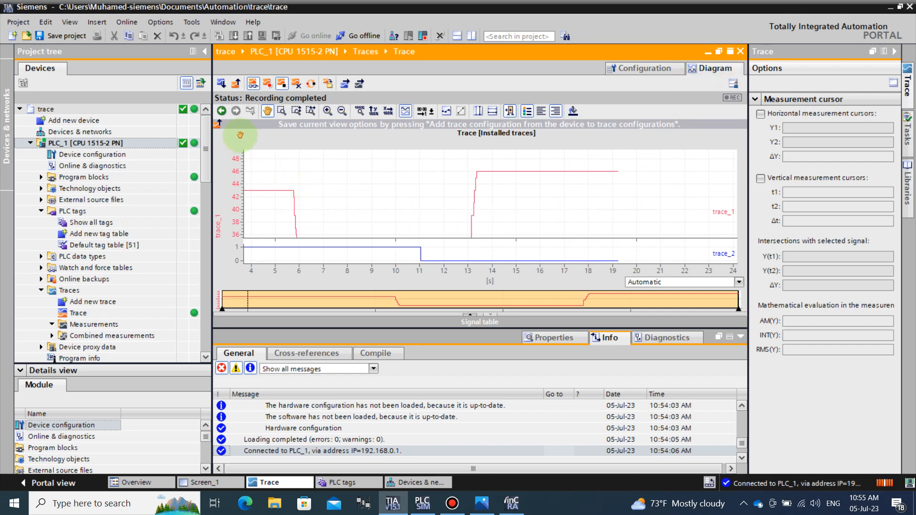
Step: Go offline from PLC_1 and switch to the open image slika youtube.png in the photo viewer
click(368, 38)
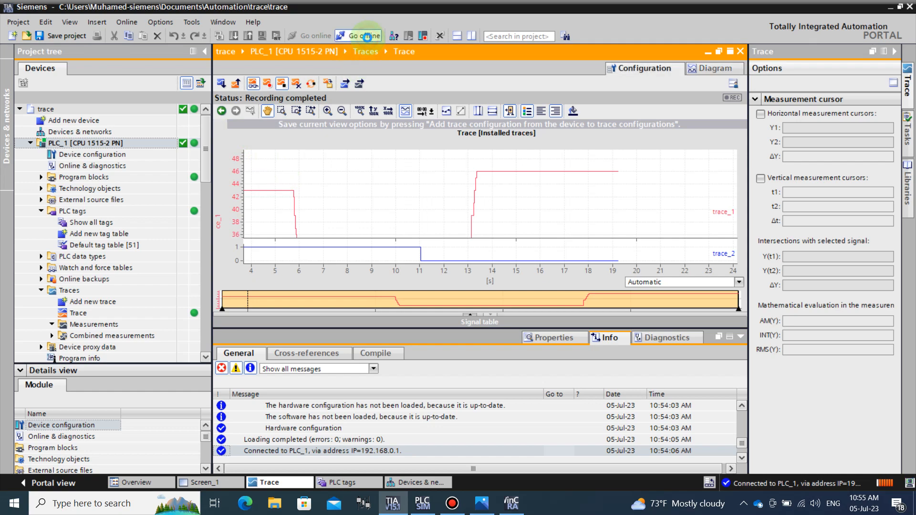
click(482, 503)
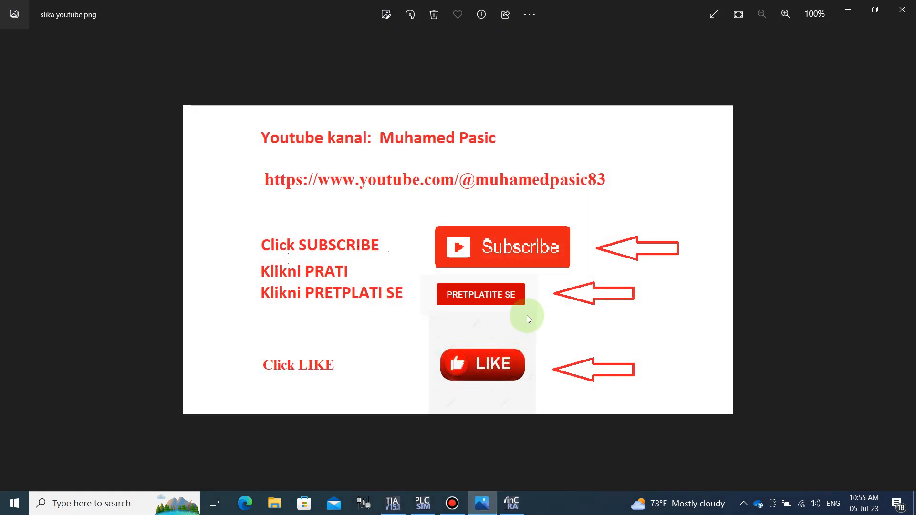